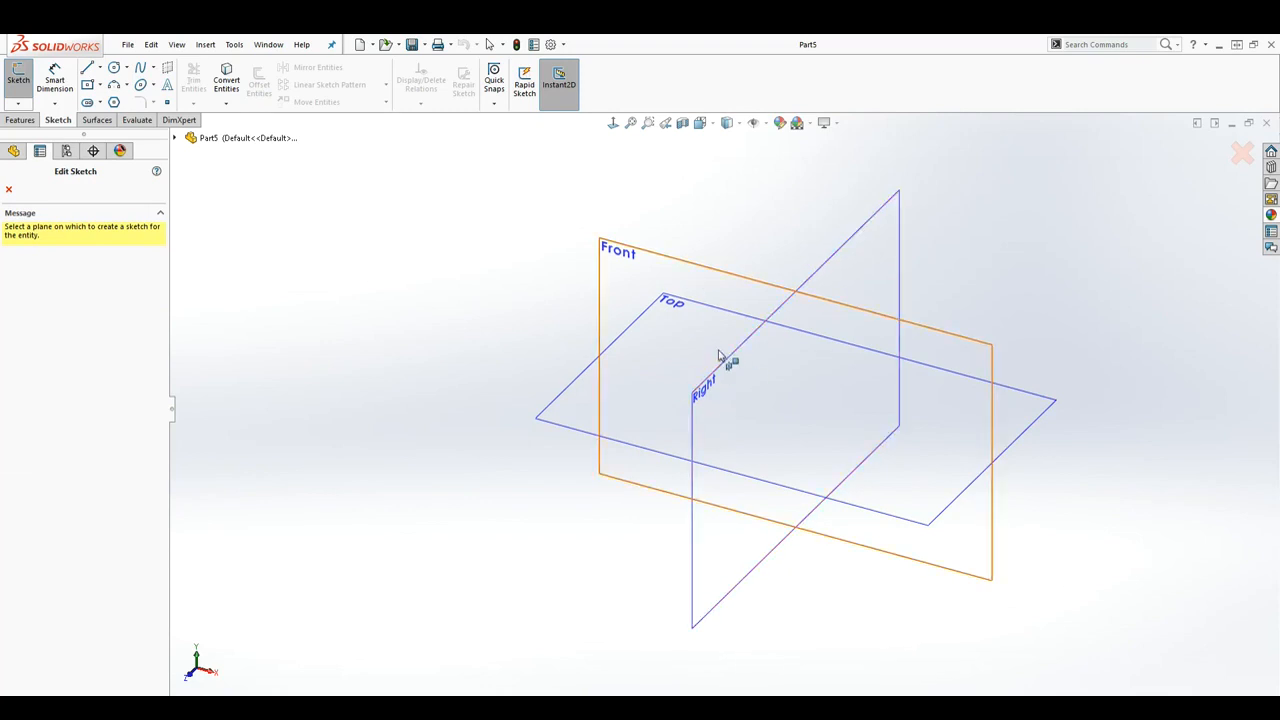
- Sketch an open chain of four connected lines from the origin on the Front plane, and discard the sketch
{"action": "left_click", "coordinate": [175, 139]}
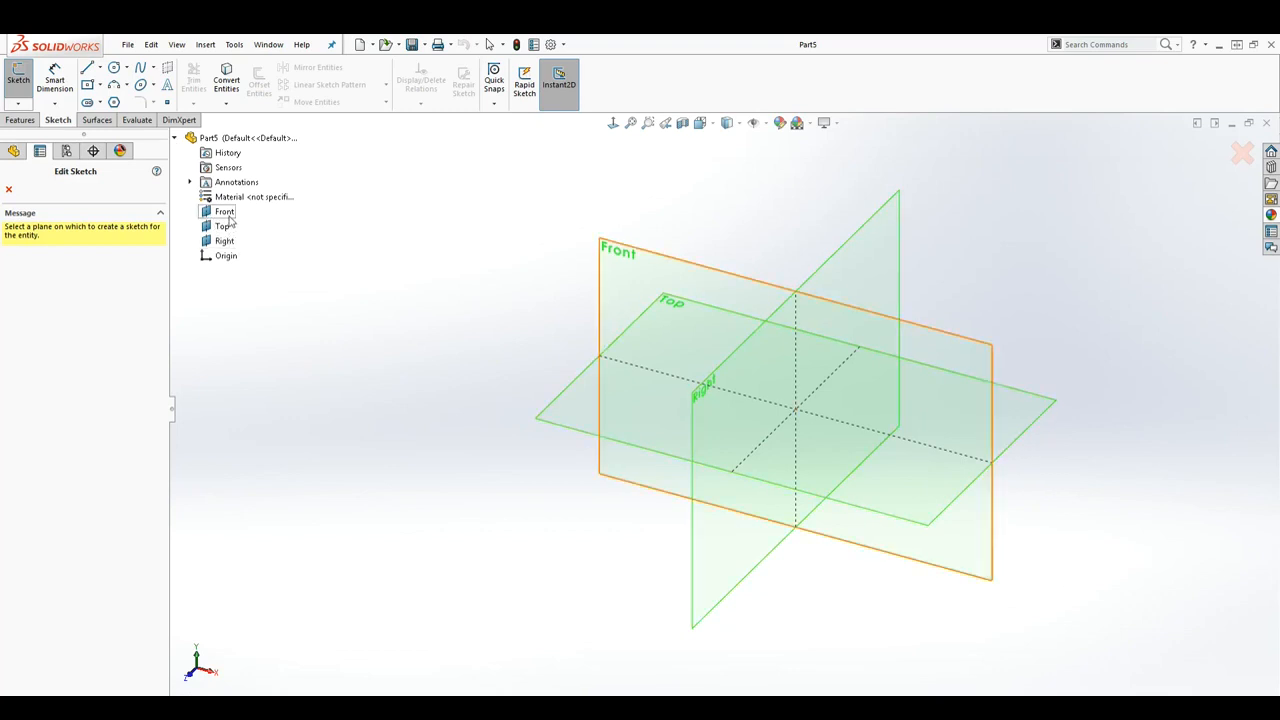
{"action": "left_click", "coordinate": [617, 254]}
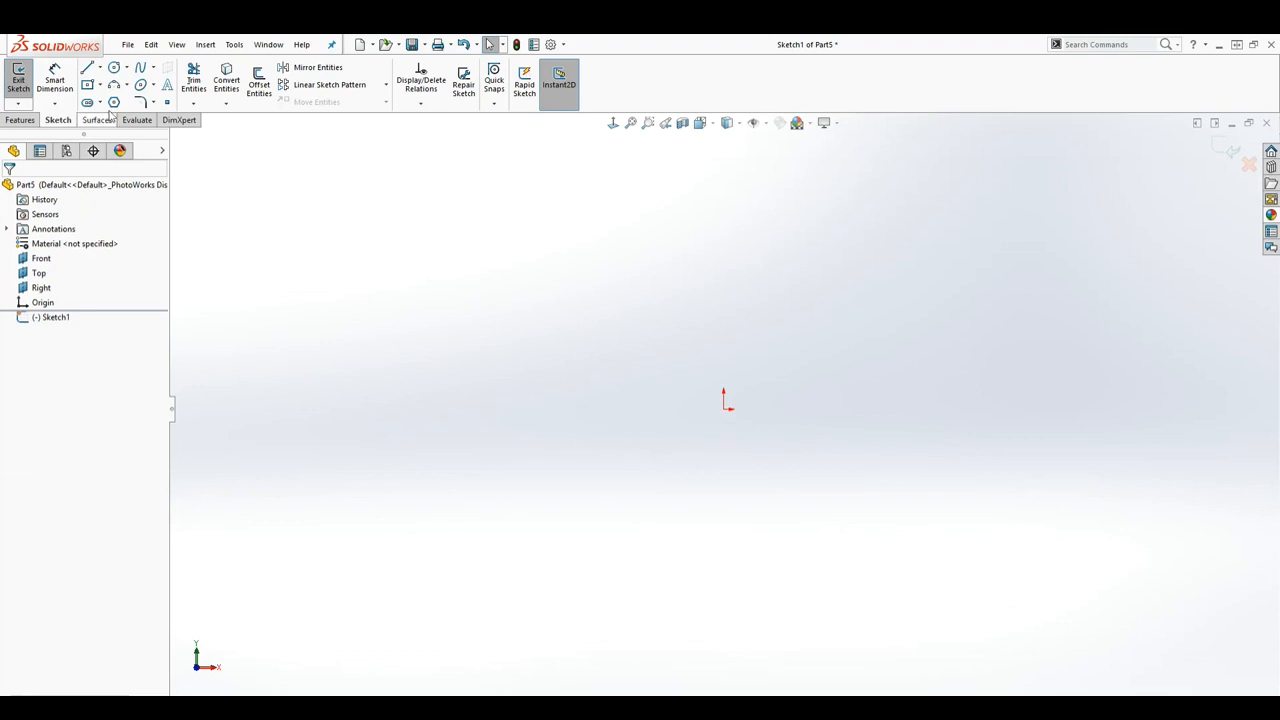
{"action": "left_click", "coordinate": [87, 67]}
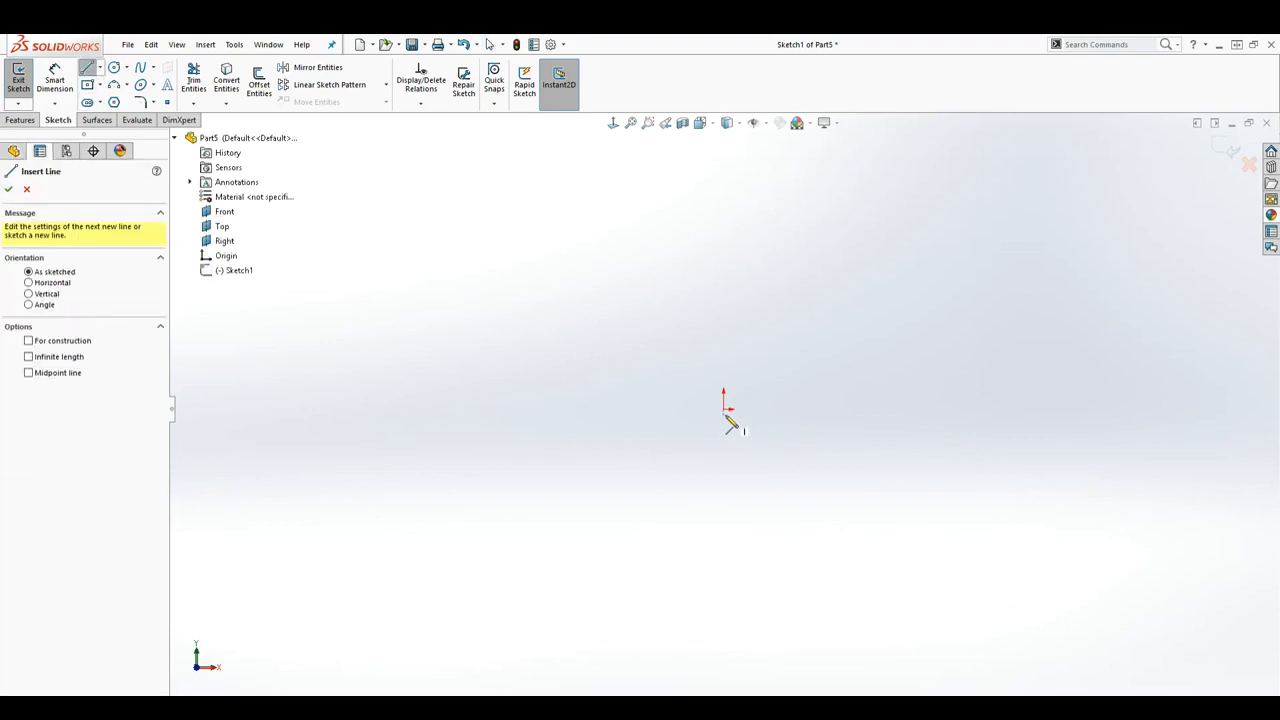
{"action": "left_click_drag", "start_coordinate": [724, 406], "coordinate": [676, 284]}
{"action": "left_click", "coordinate": [826, 262]}
{"action": "left_click", "coordinate": [898, 361]}
{"action": "left_click", "coordinate": [825, 494]}
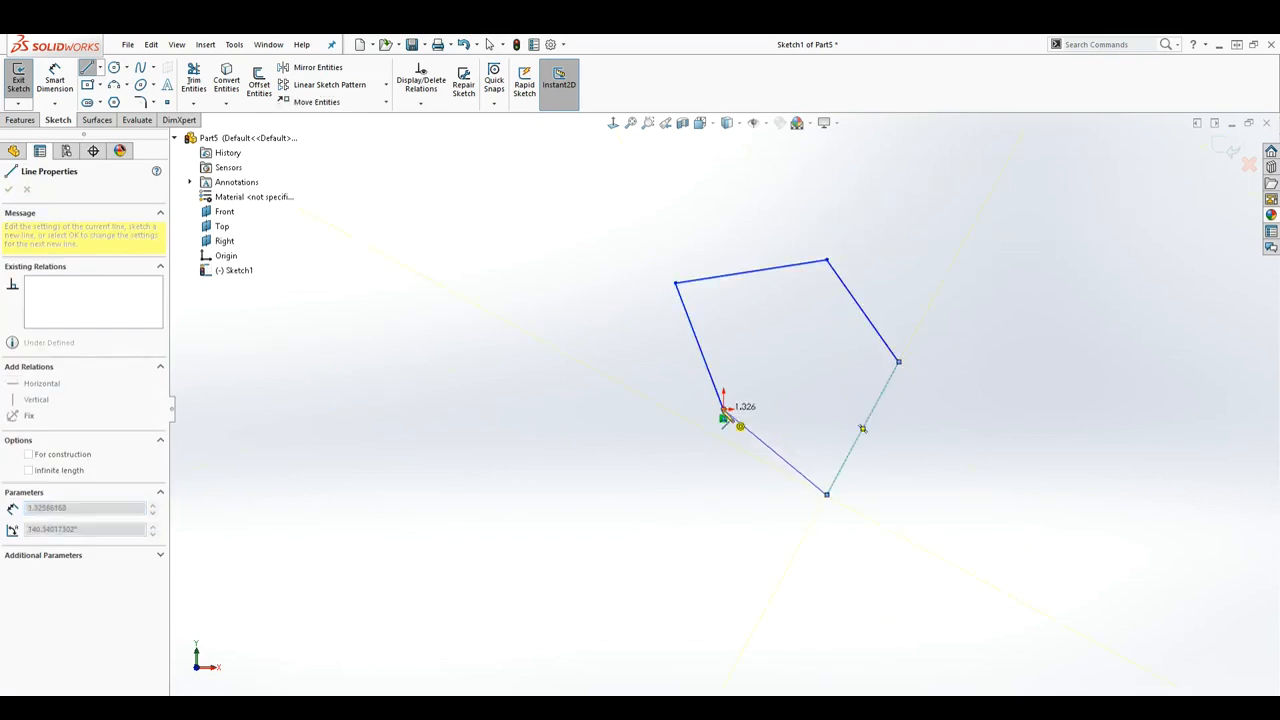
{"action": "right_click", "coordinate": [724, 410]}
{"action": "left_click", "coordinate": [750, 420]}
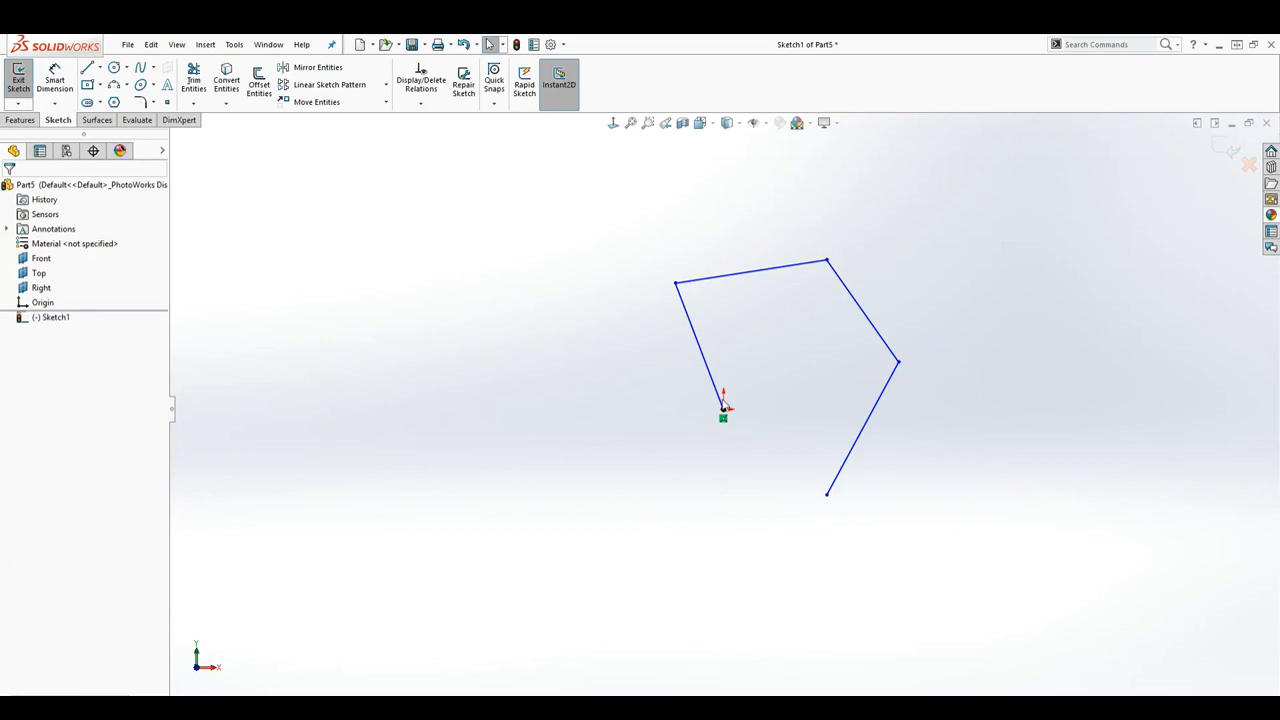
{"action": "left_click", "coordinate": [1249, 166]}
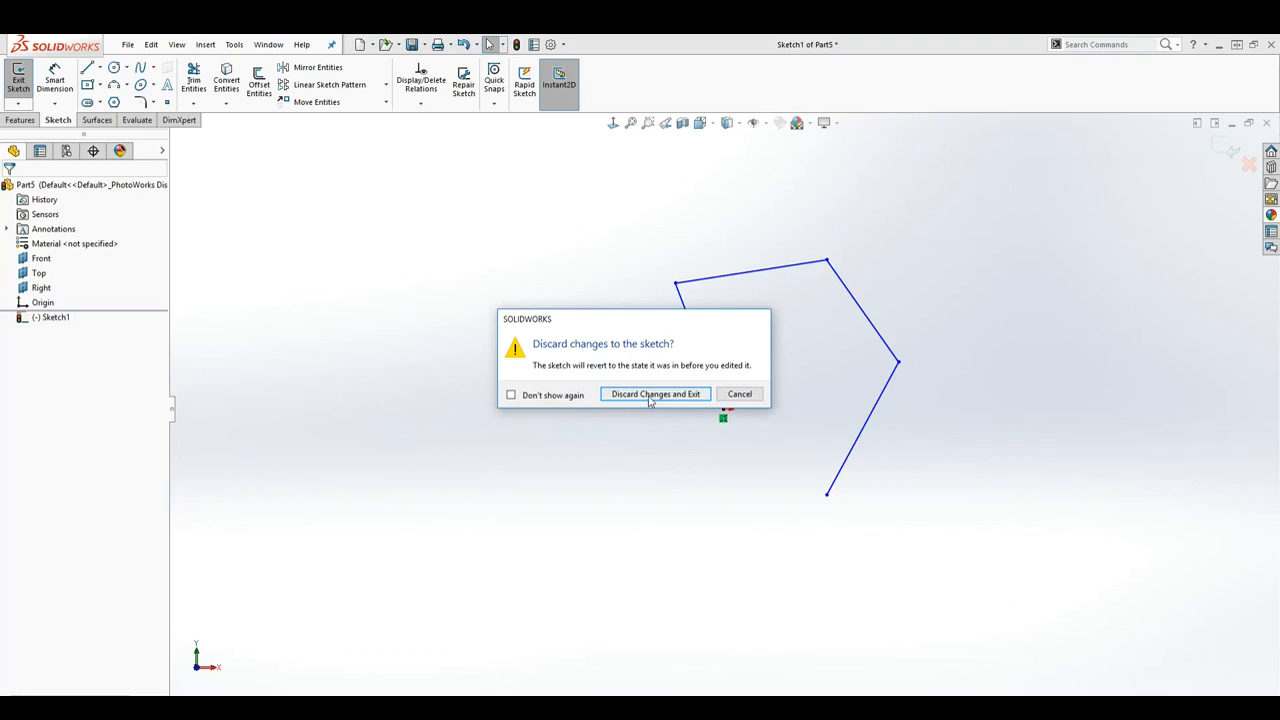
{"action": "left_click", "coordinate": [650, 396]}
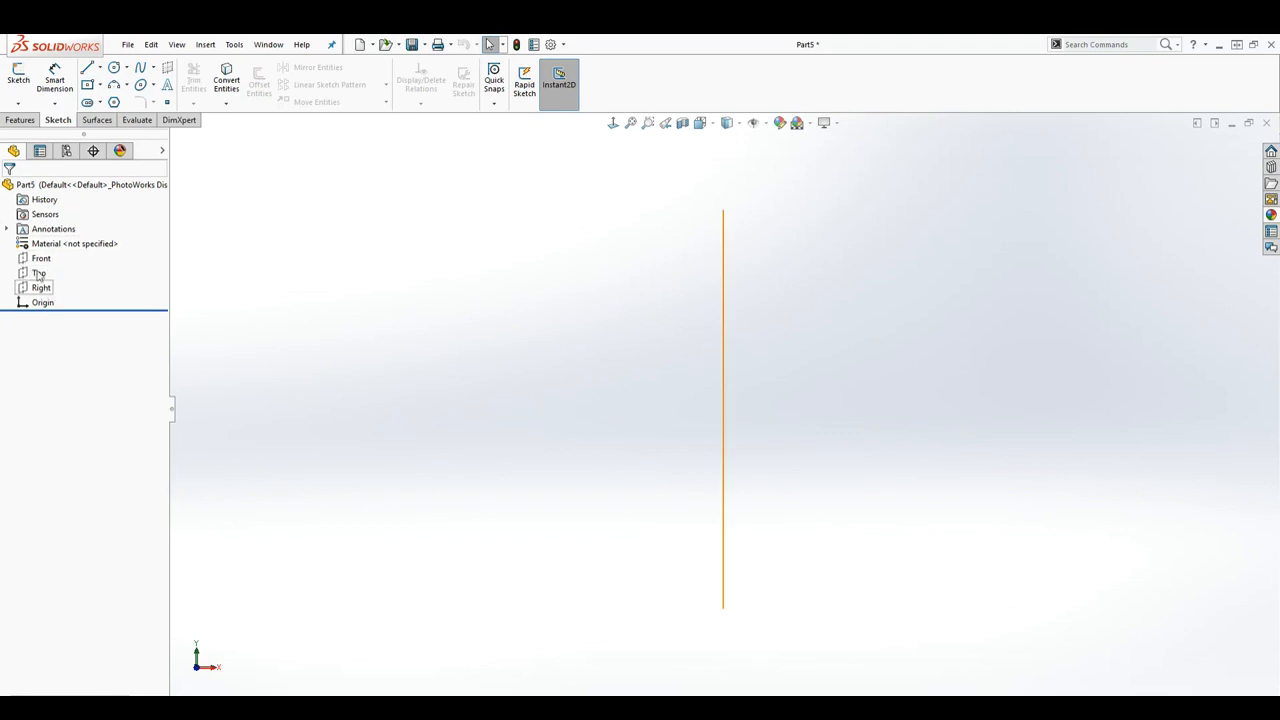
- Start a new reference plane offset from the Front plane as its first reference
{"action": "left_click", "coordinate": [20, 120]}
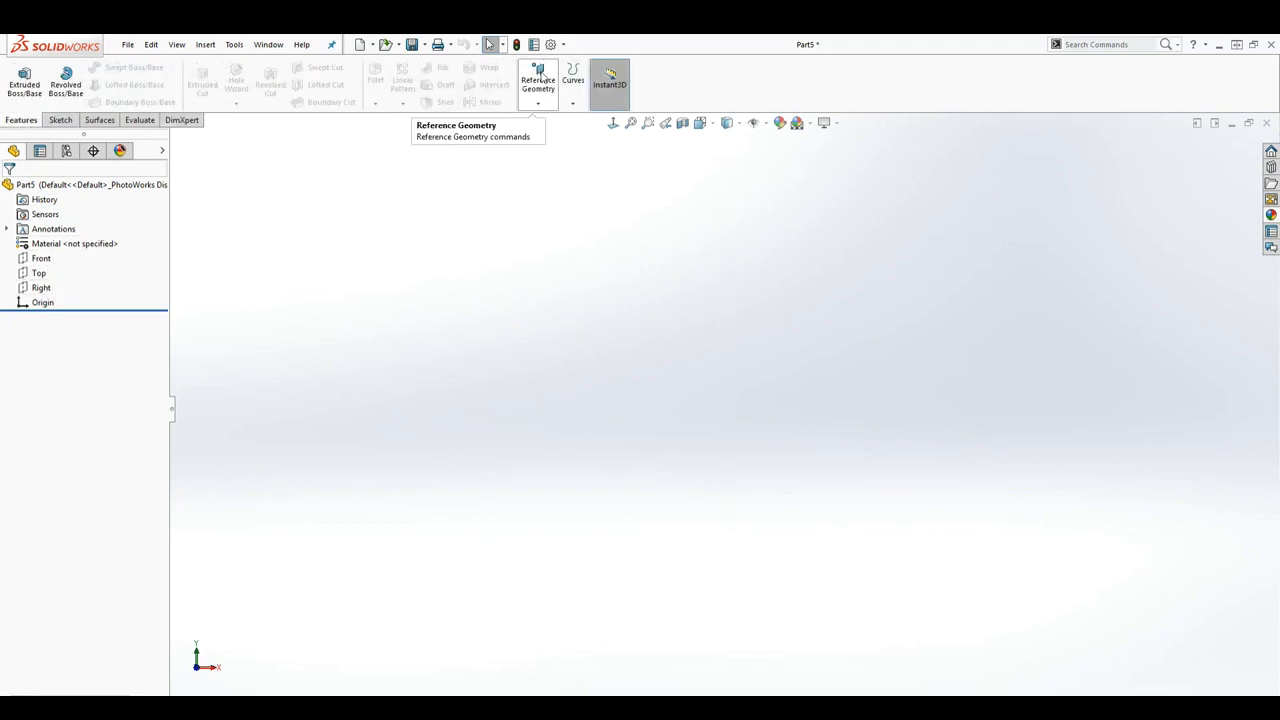
{"action": "left_click", "coordinate": [541, 79]}
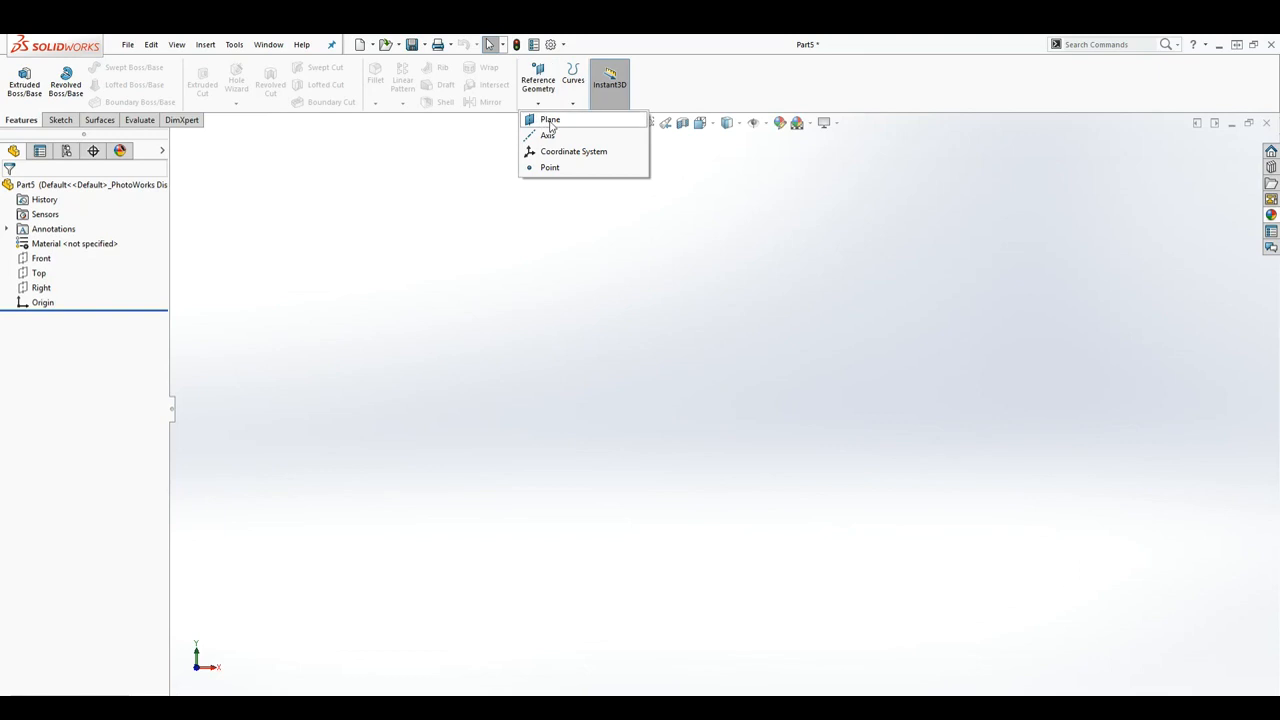
{"action": "left_click", "coordinate": [550, 121]}
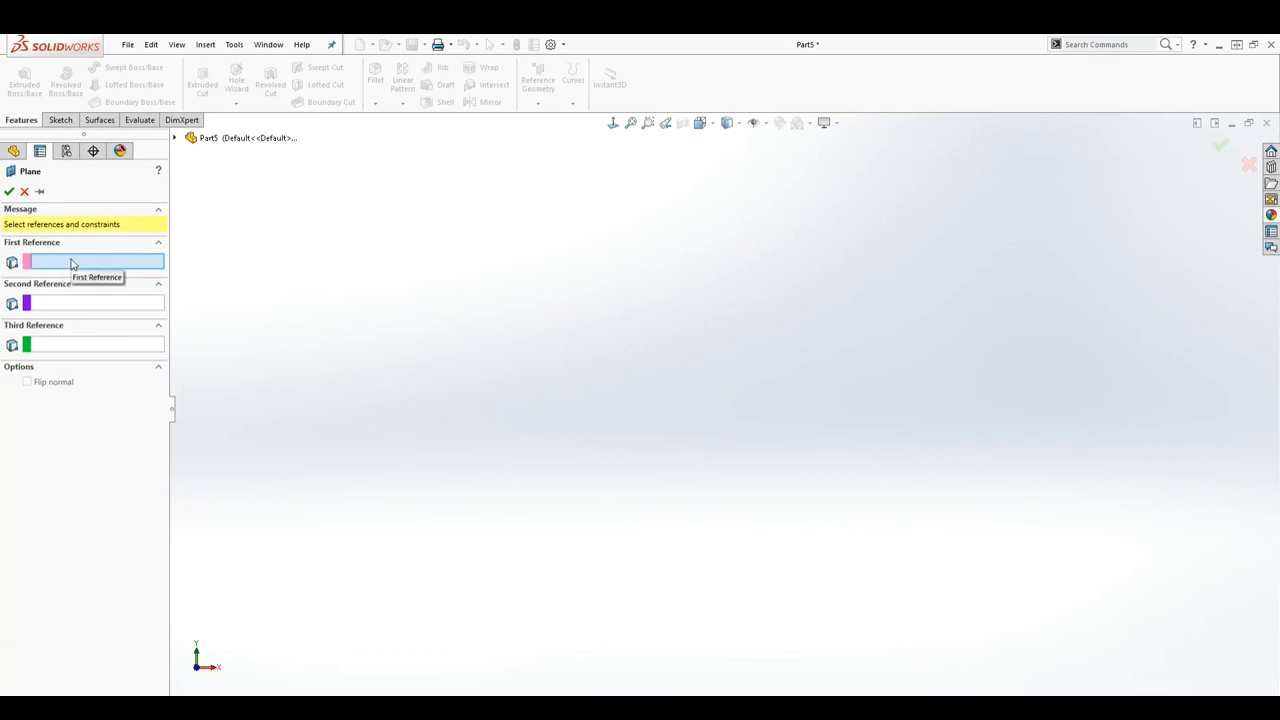
{"action": "left_click", "coordinate": [174, 138]}
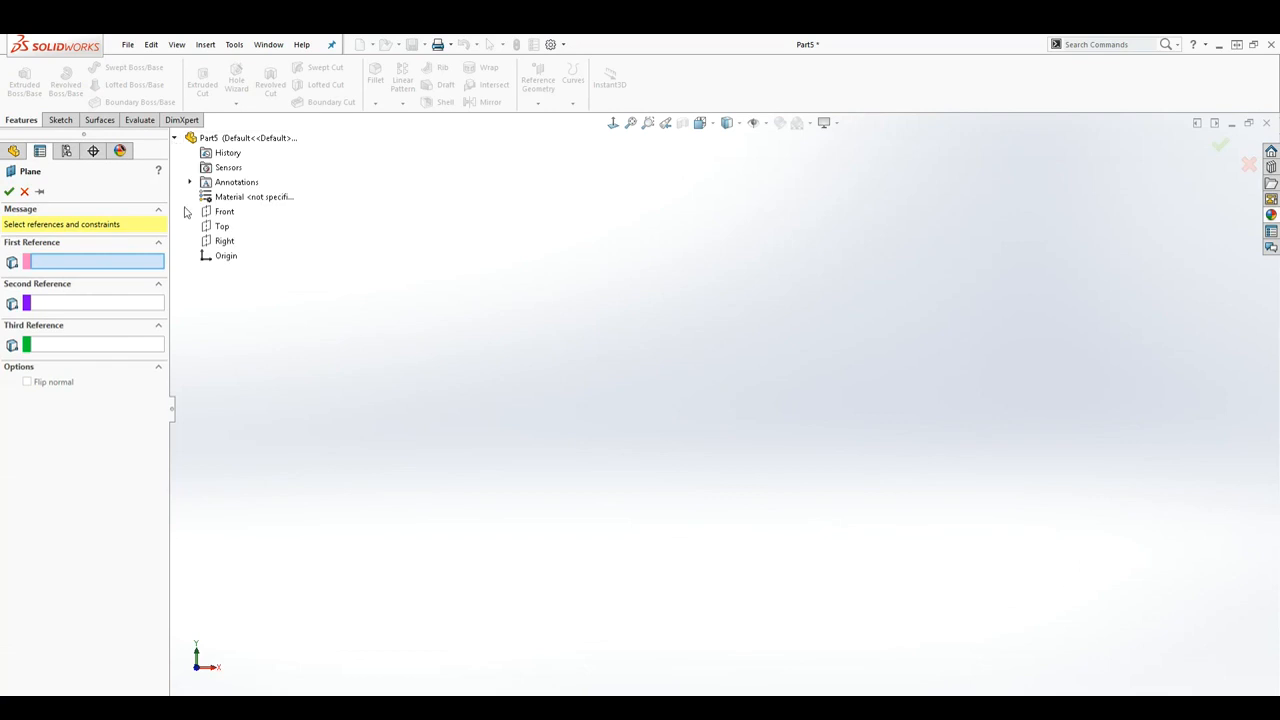
{"action": "left_click", "coordinate": [222, 213]}
{"action": "scroll", "coordinate": [863, 449], "scroll_direction": "up", "scroll_amount": 3}
{"action": "middle_click_drag", "start_coordinate": [863, 449], "coordinate": [743, 519]}
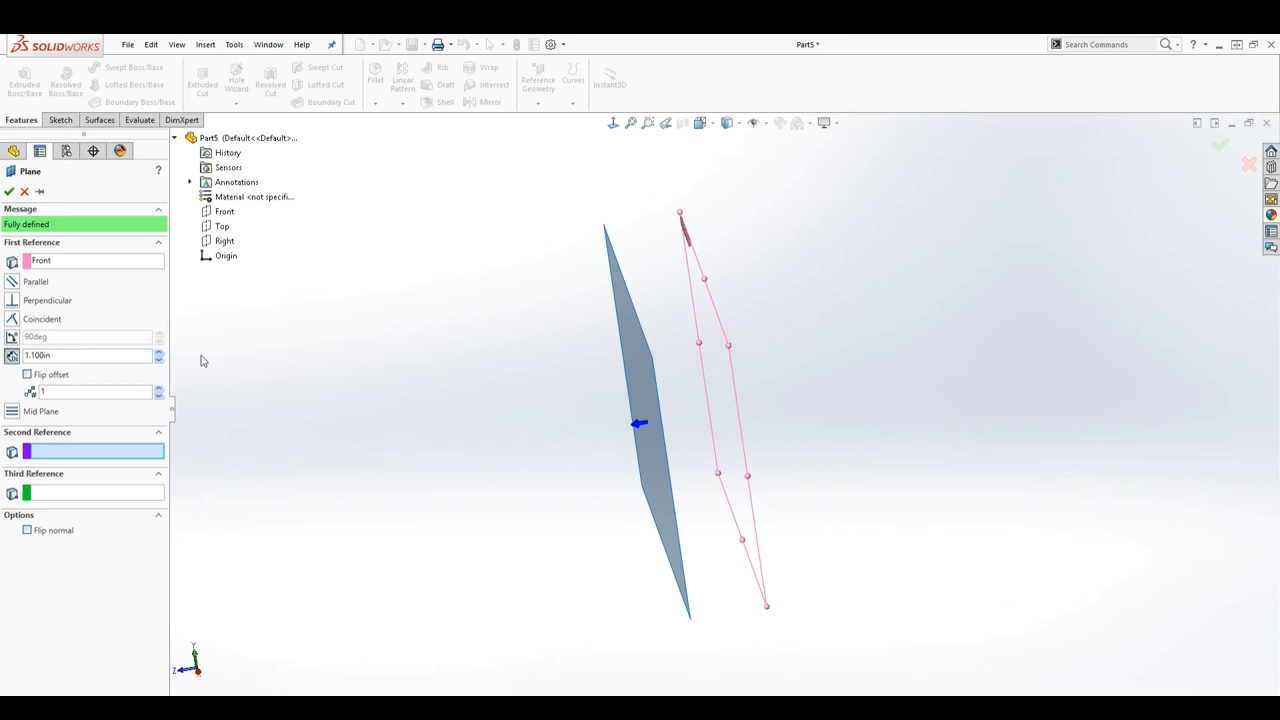
- Try different offset distances for the new plane and set the distance to 1 in
{"action": "left_click", "coordinate": [157, 354]}
{"action": "left_click", "coordinate": [157, 354]}
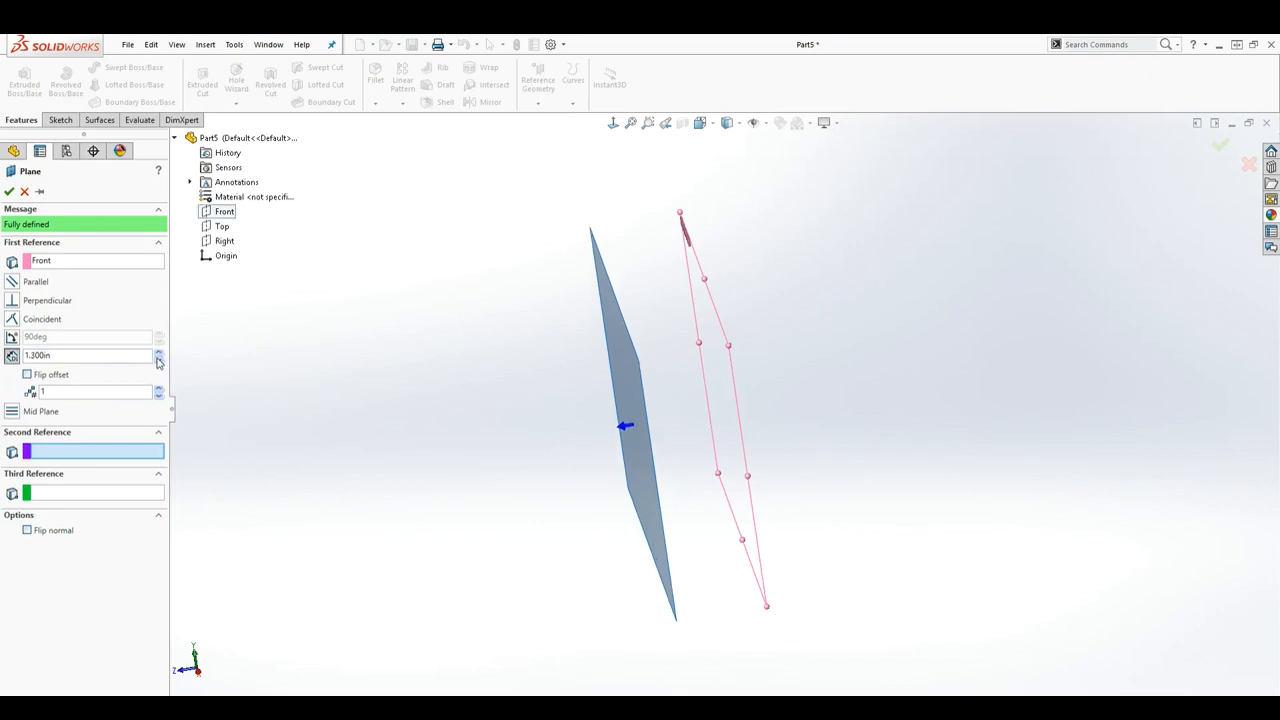
{"action": "scroll", "coordinate": [158, 362], "scroll_direction": "down", "scroll_amount": 8}
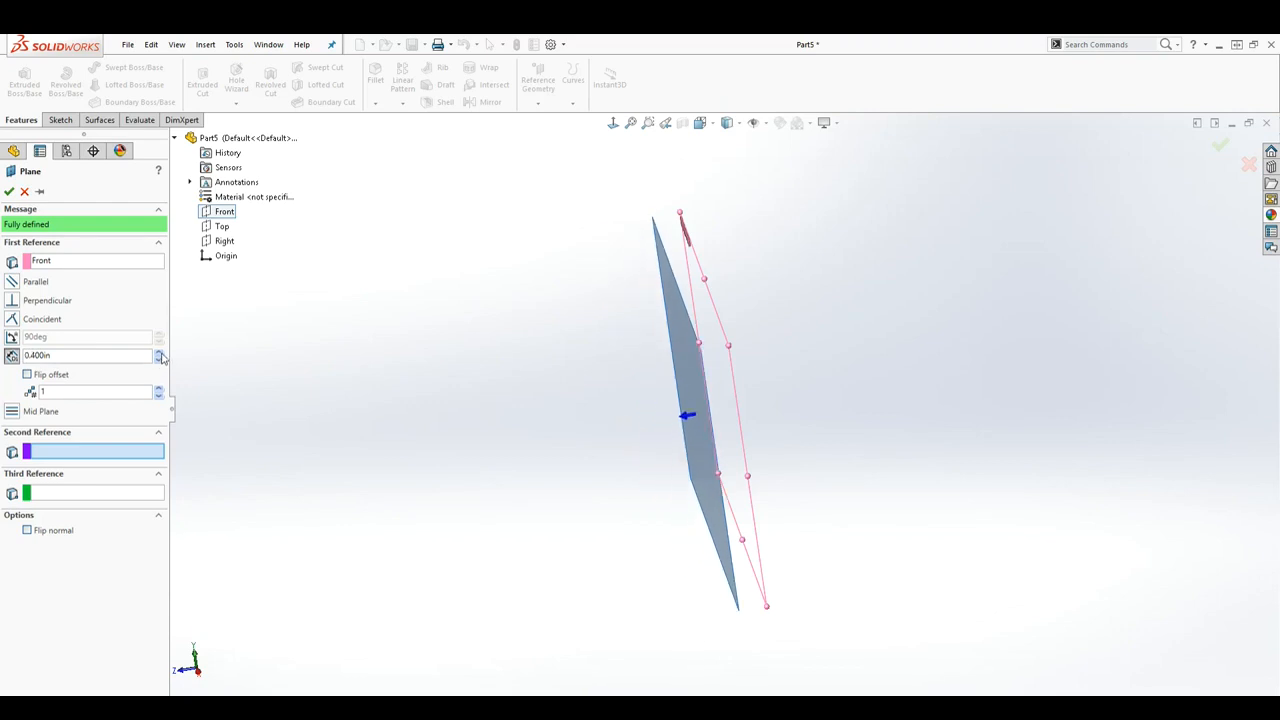
{"action": "scroll", "coordinate": [160, 358], "scroll_direction": "up", "scroll_amount": 6}
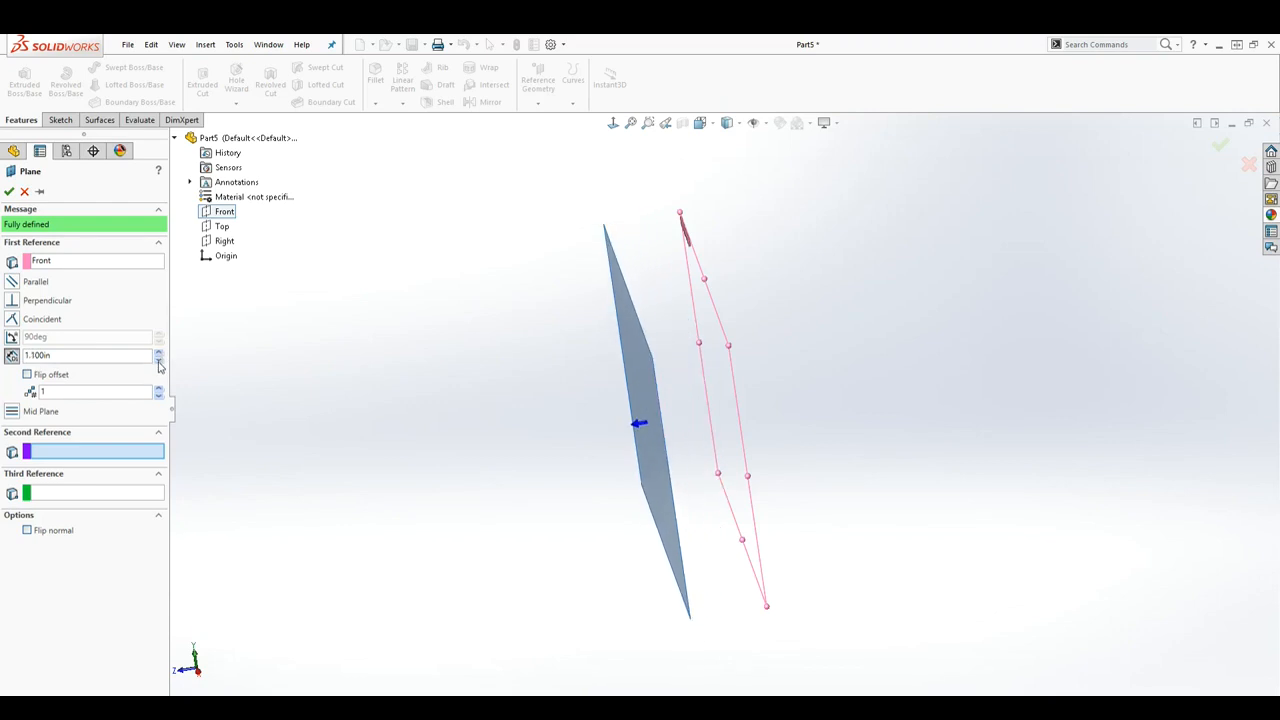
{"action": "left_click", "coordinate": [158, 364]}
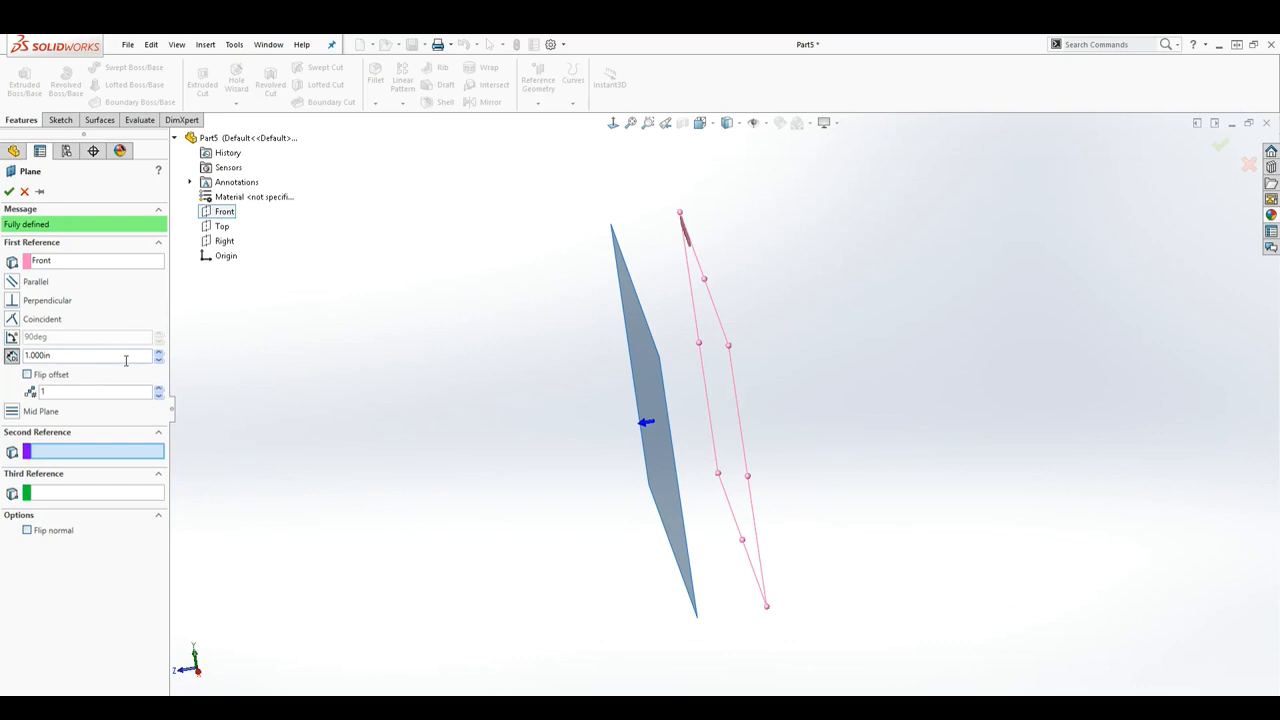
- Try the plane offset on the flipped side at 1.4 in, and restore the original offset direction
{"action": "left_click", "coordinate": [27, 374]}
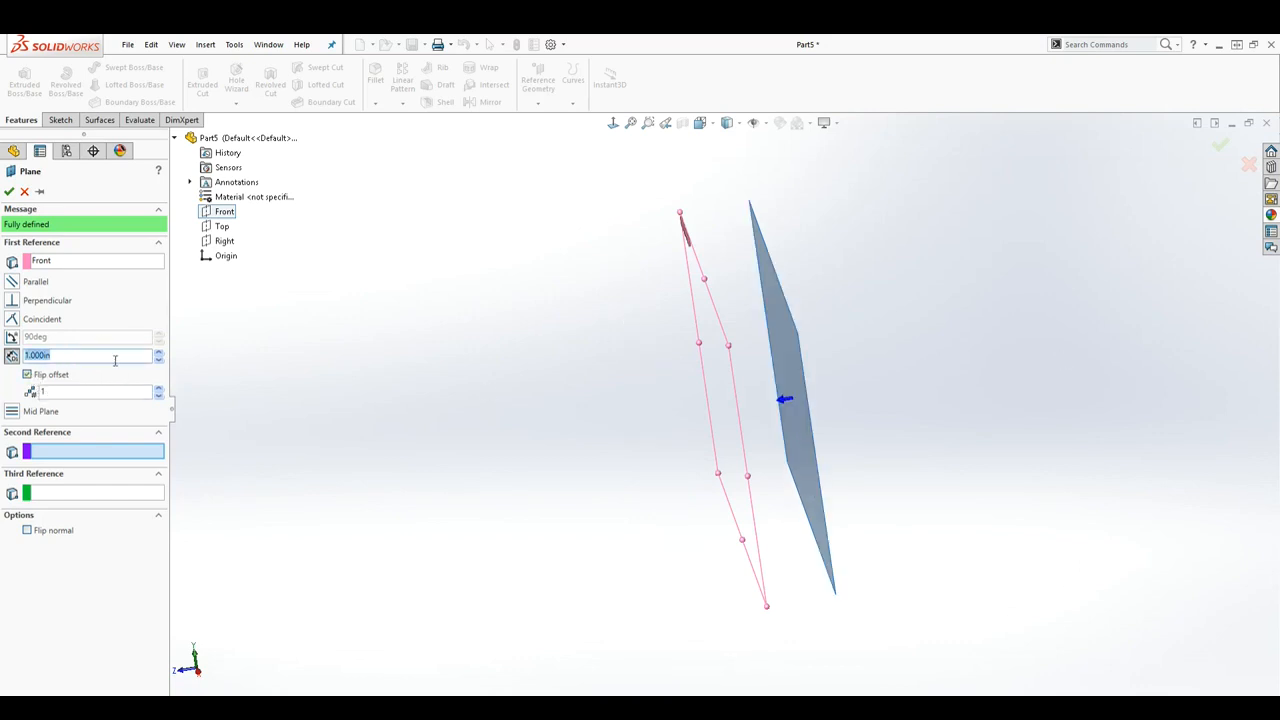
{"action": "left_click", "coordinate": [158, 359]}
{"action": "left_click", "coordinate": [158, 353]}
{"action": "left_click", "coordinate": [158, 353]}
{"action": "left_click", "coordinate": [158, 353]}
{"action": "left_click", "coordinate": [158, 353]}
{"action": "left_click", "coordinate": [158, 353]}
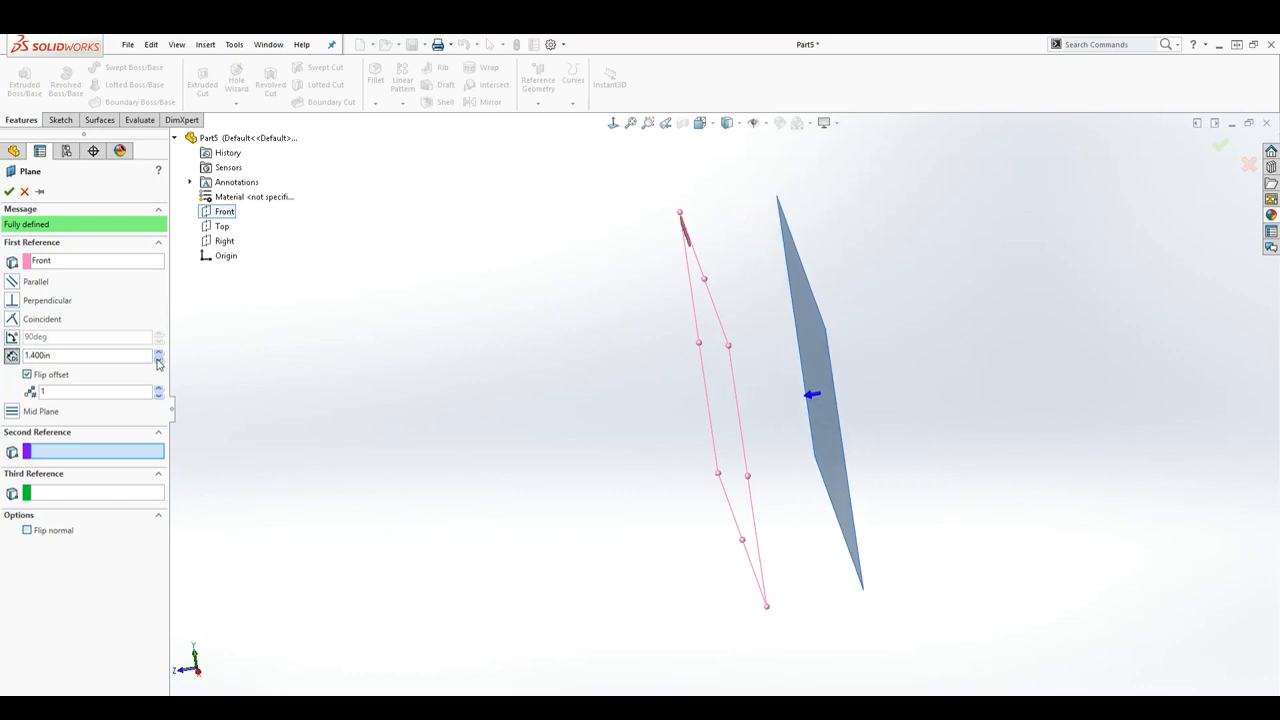
{"action": "left_click", "coordinate": [27, 374]}
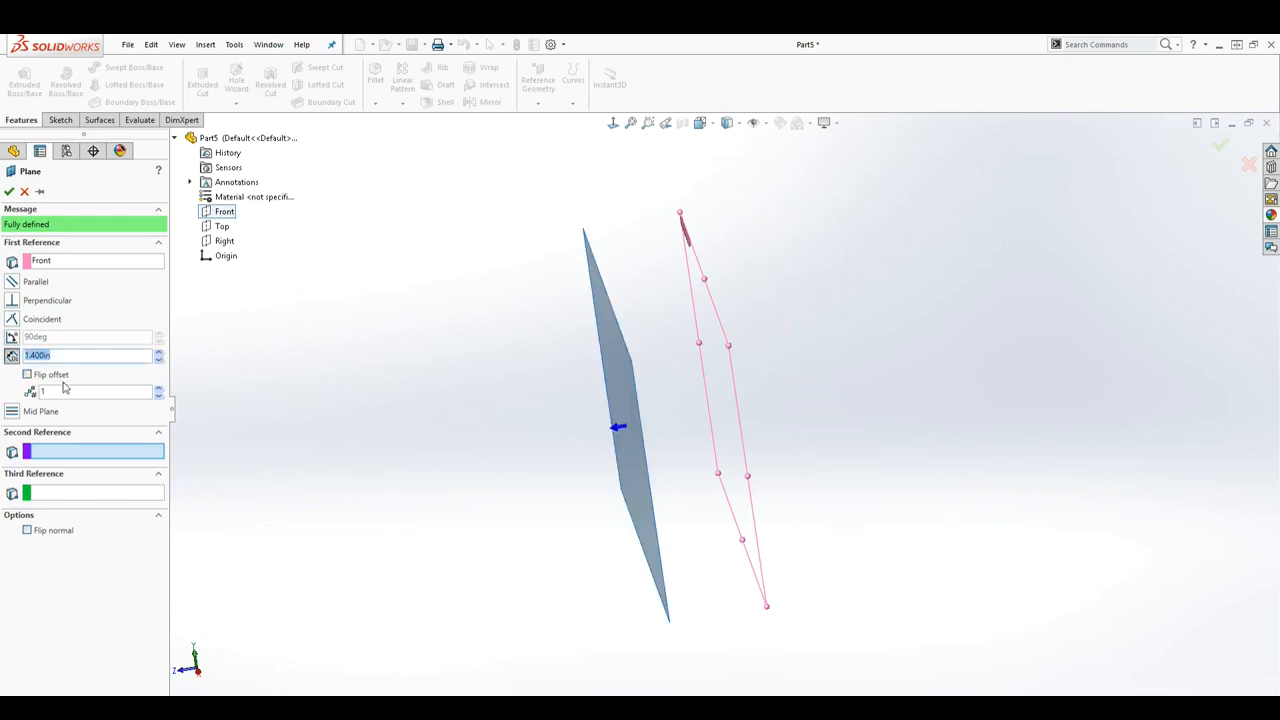
- Set the number of offset planes to create to 6
{"action": "left_click", "coordinate": [158, 389]}
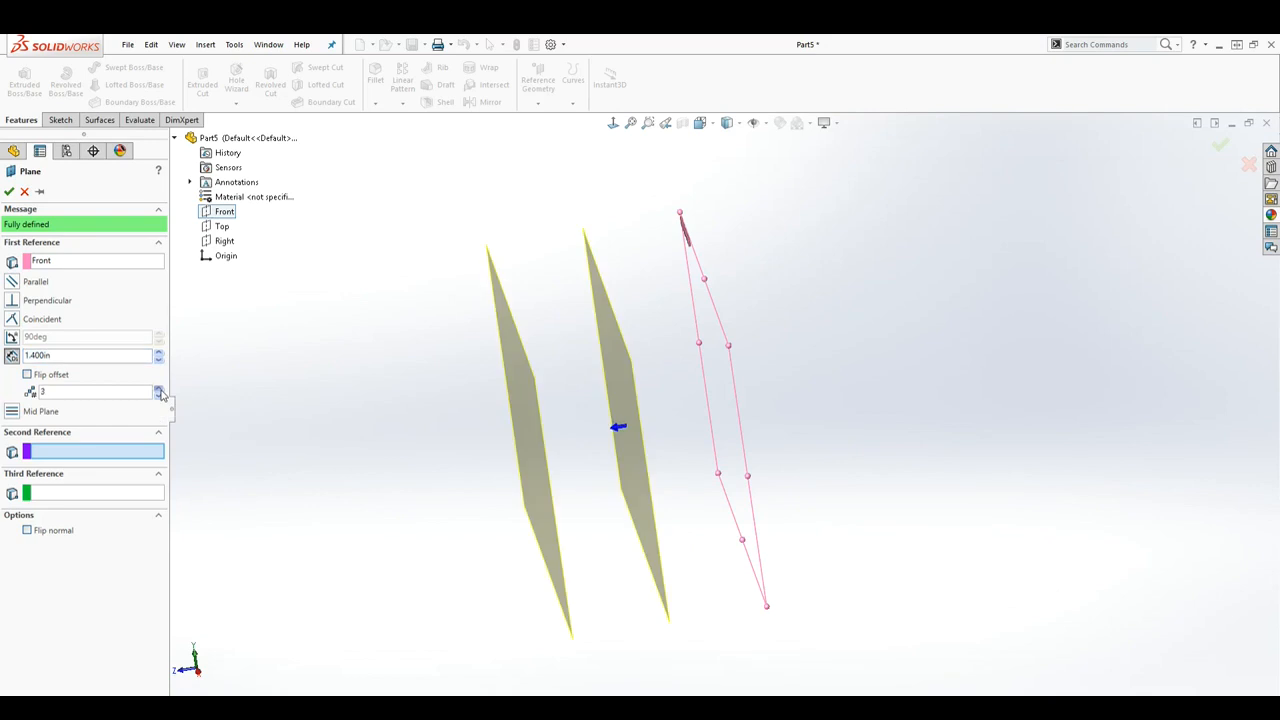
{"action": "left_click", "coordinate": [158, 389]}
{"action": "left_click", "coordinate": [158, 389]}
{"action": "left_click", "coordinate": [158, 389]}
{"action": "left_click", "coordinate": [158, 391]}
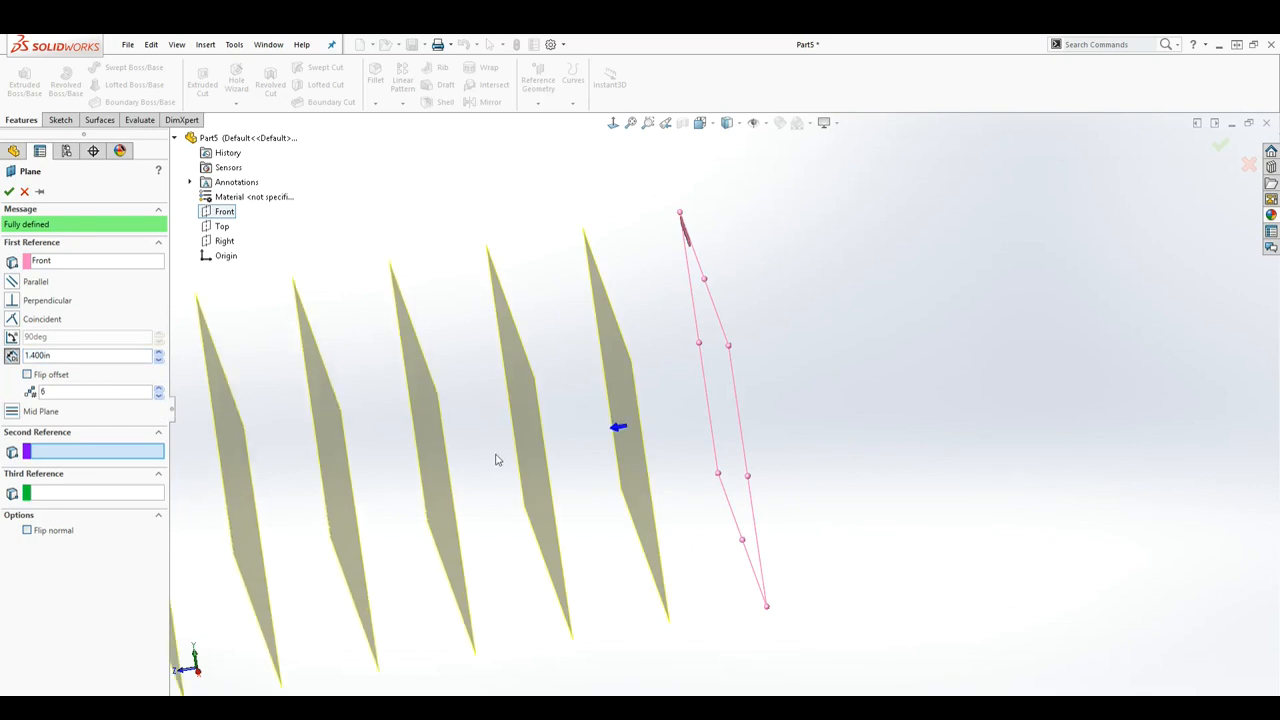
- Set the spacing between the offset planes to 1.5 in and create the planes
{"action": "scroll", "coordinate": [502, 460], "scroll_direction": "up", "scroll_amount": 3}
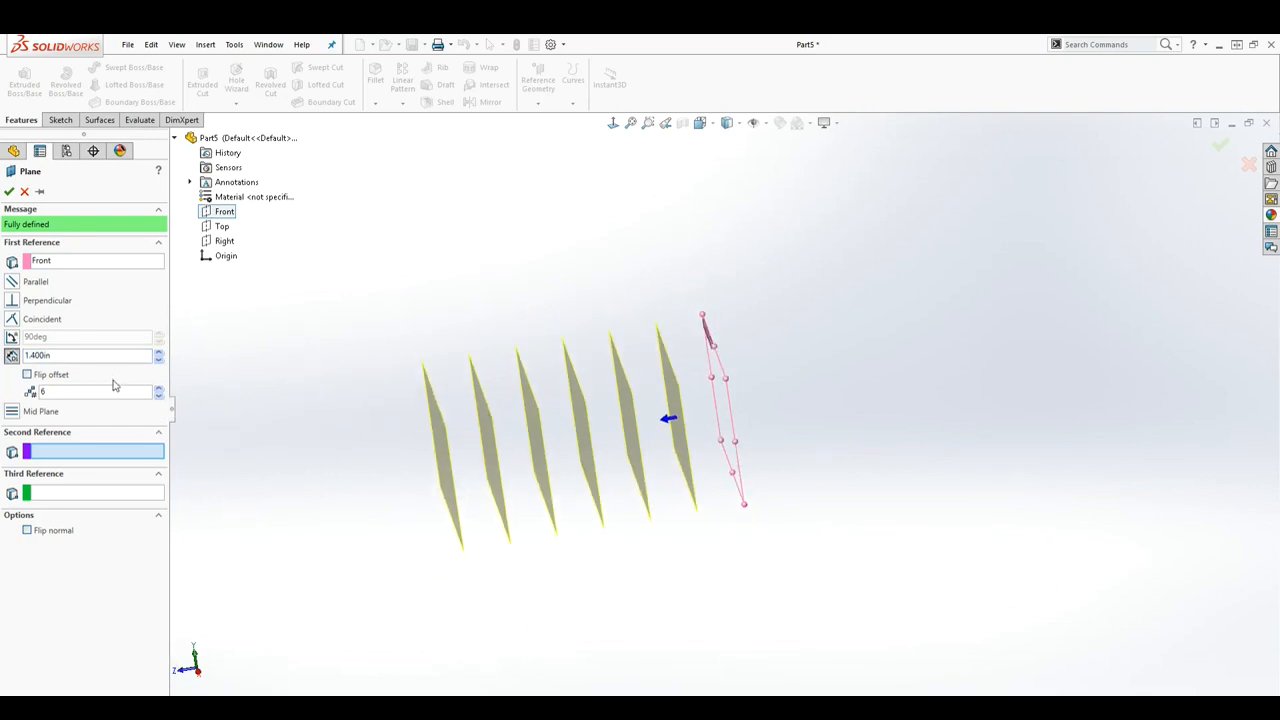
{"action": "double_click", "coordinate": [85, 356]}
{"action": "type", "text": "1.5"}
{"action": "key", "text": "Return"}
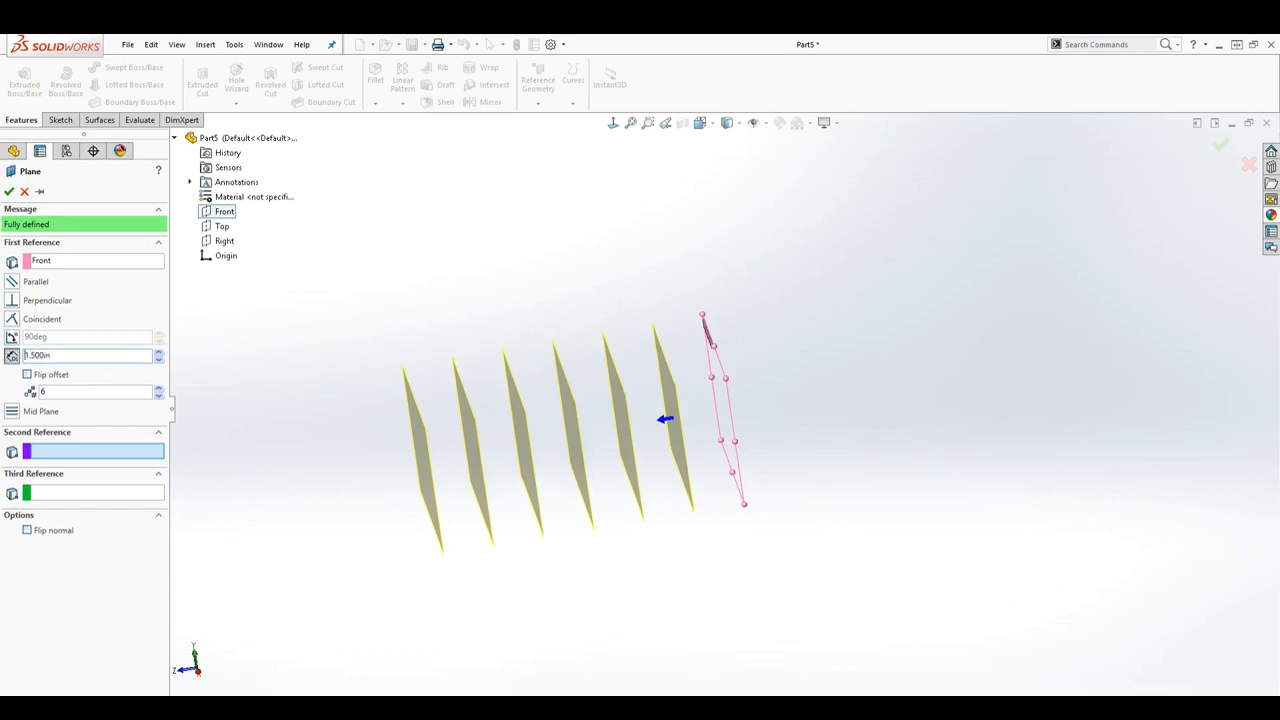
{"action": "left_click", "coordinate": [9, 192]}
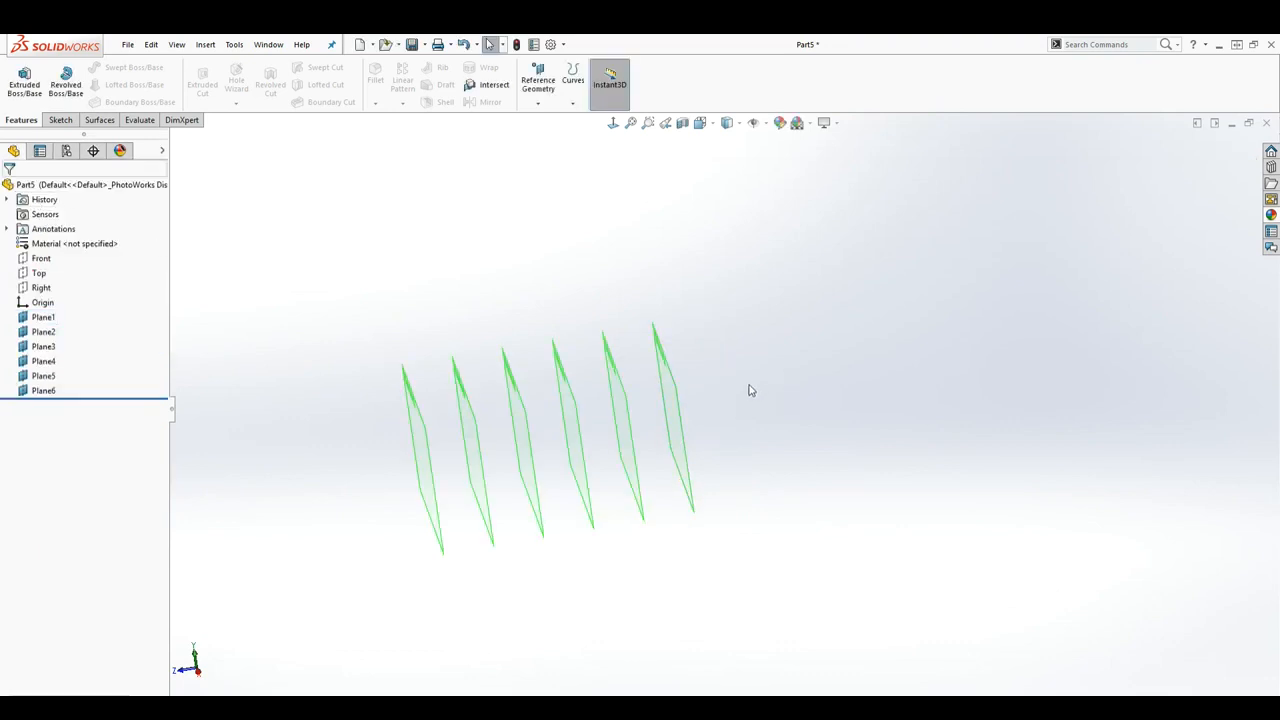
- Open a new sketch on the Front plane
{"action": "middle_click_drag", "start_coordinate": [492, 433], "coordinate": [523, 466]}
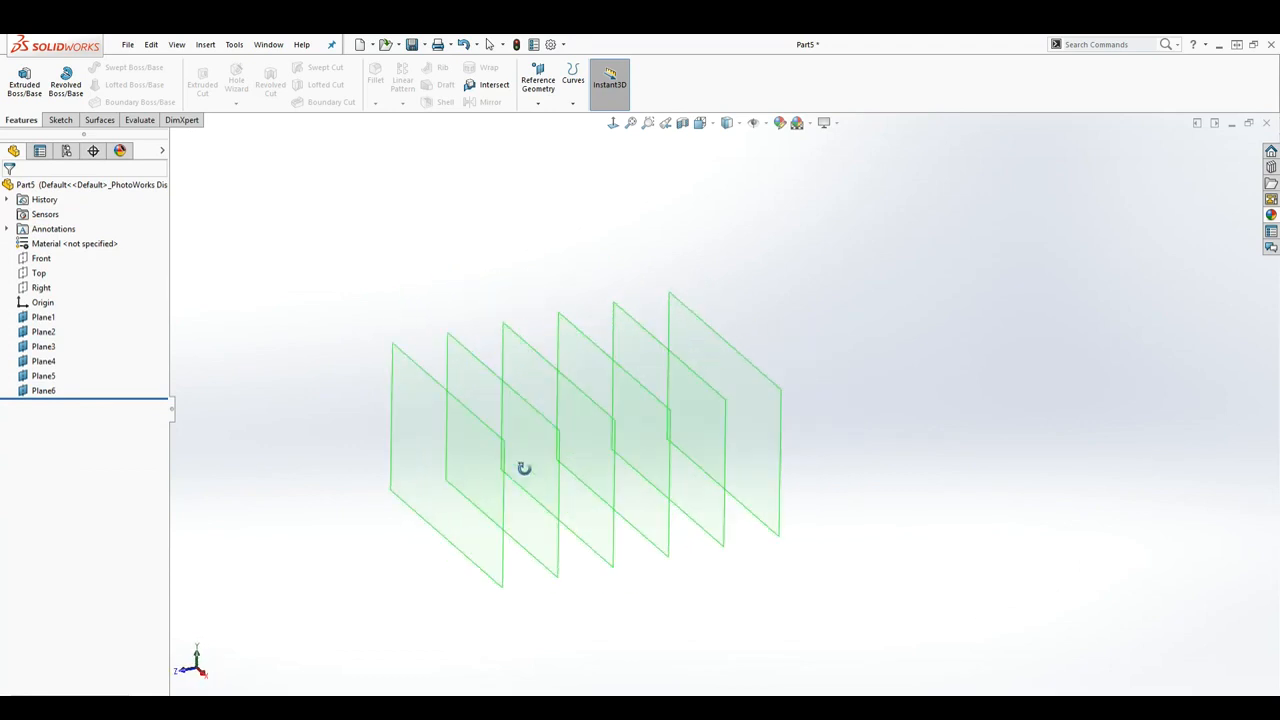
{"action": "left_click", "coordinate": [41, 260]}
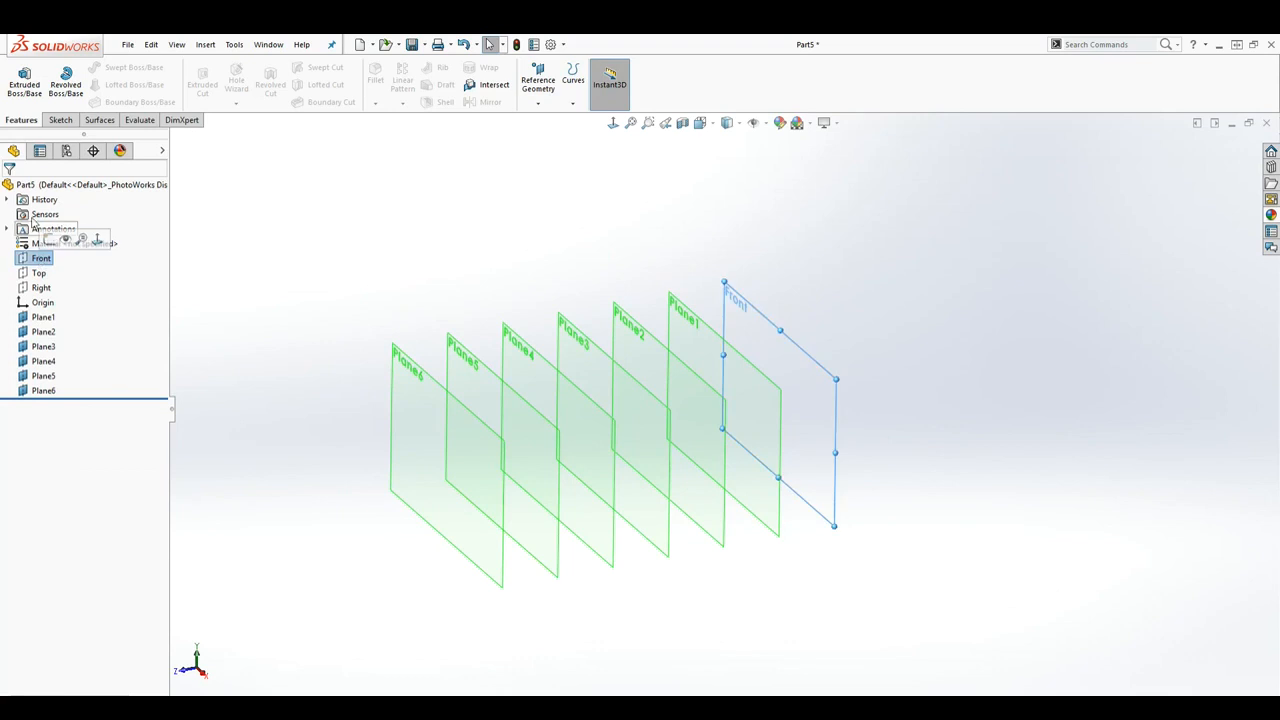
{"action": "left_click", "coordinate": [57, 120]}
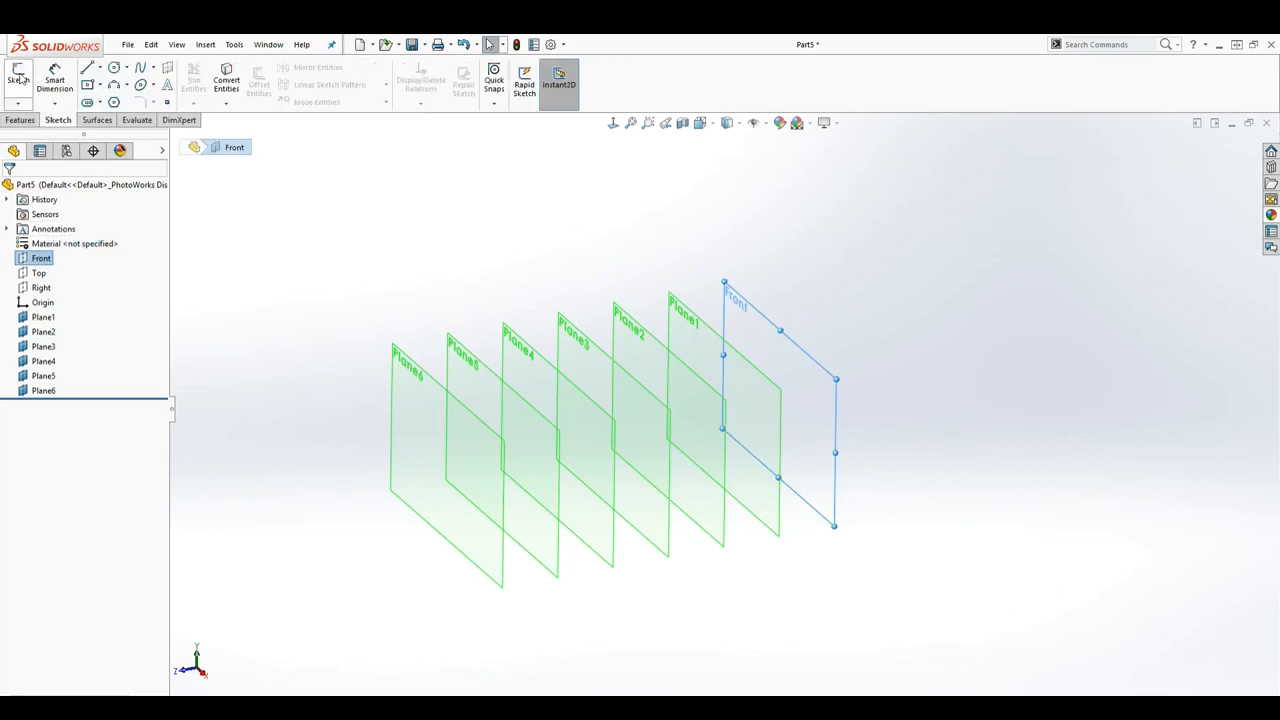
{"action": "left_click", "coordinate": [19, 78]}
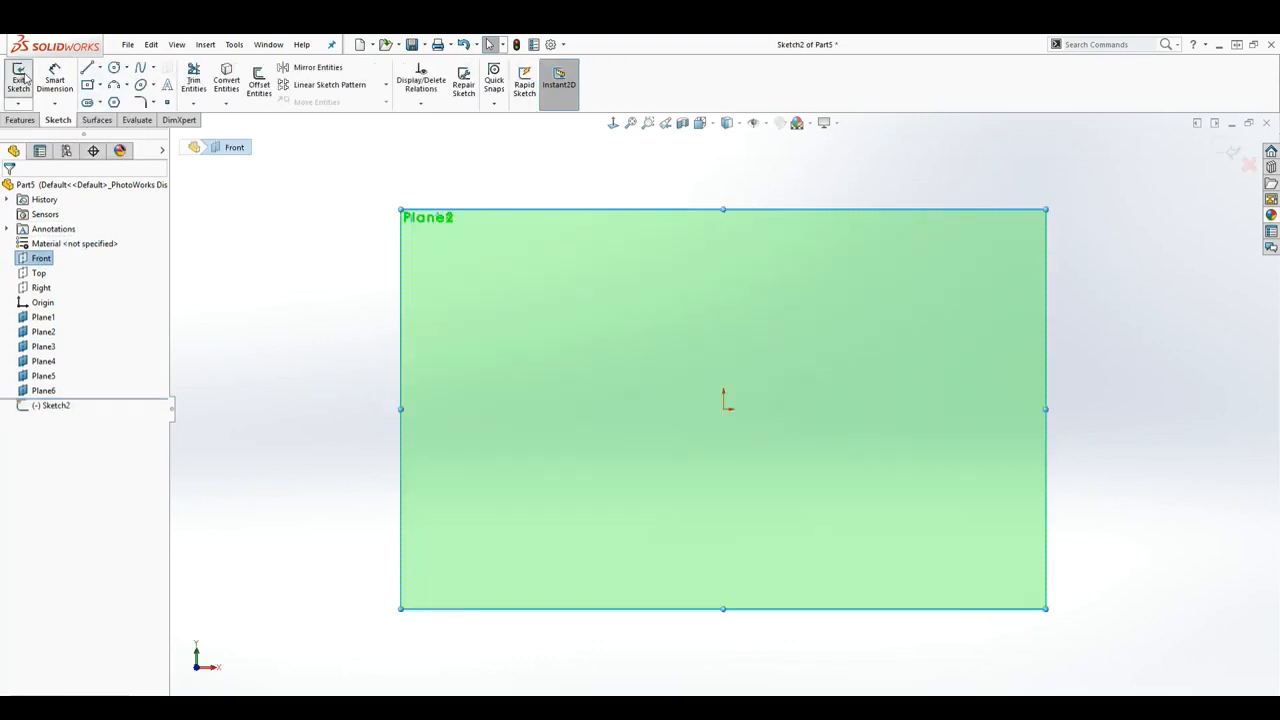
- Draw a horizontal midpoint line centred on the origin, nearly as wide as the plane, and exit the sketch
{"action": "left_click", "coordinate": [88, 70]}
{"action": "key", "text": "Escape"}
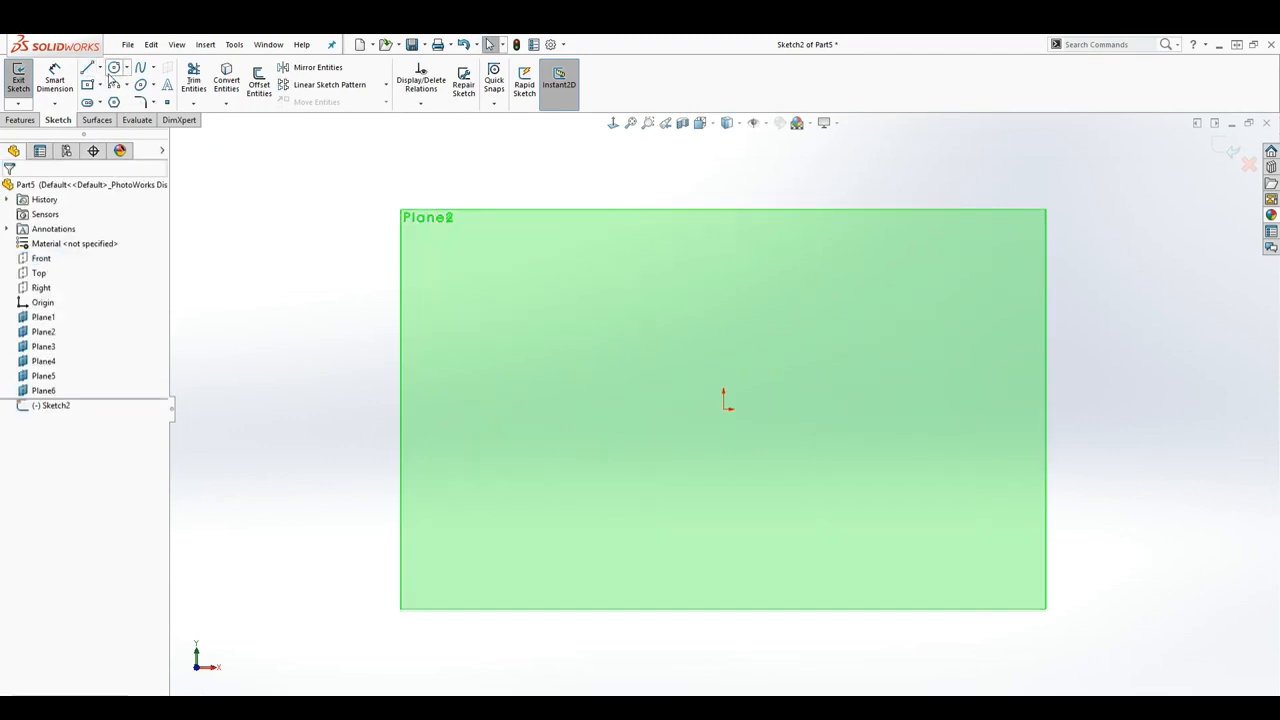
{"action": "left_click", "coordinate": [100, 67]}
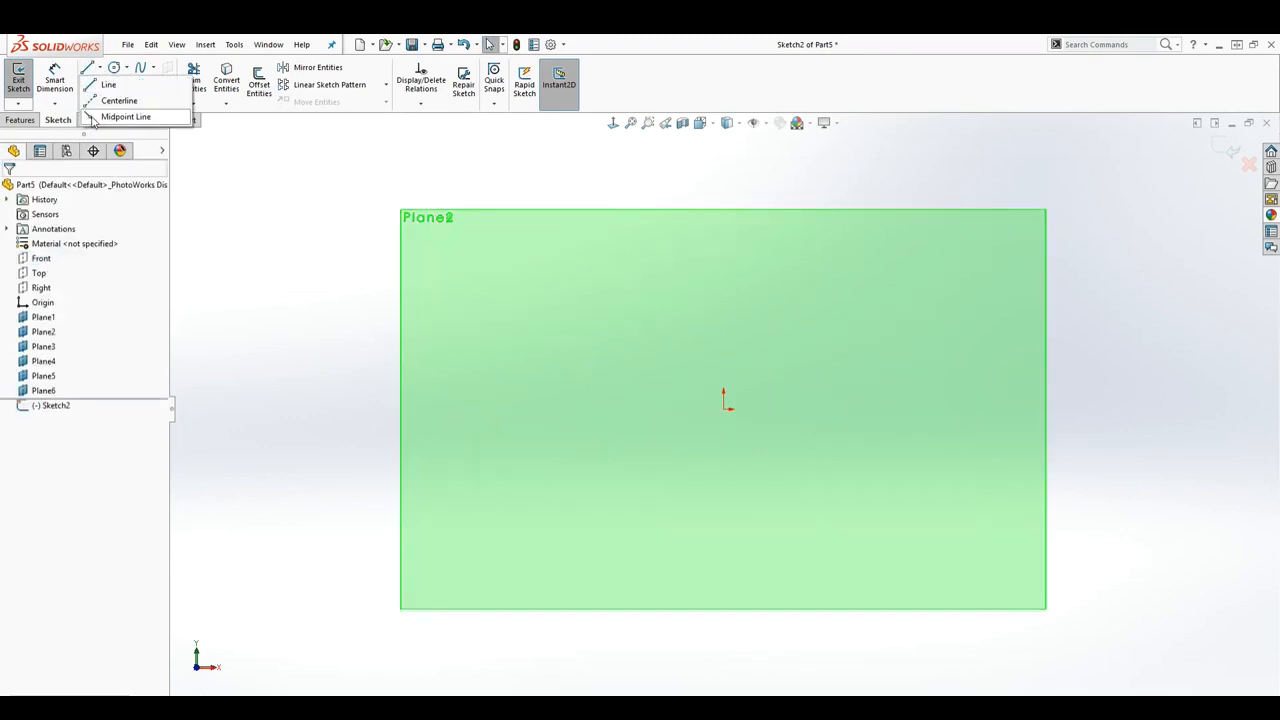
{"action": "left_click", "coordinate": [91, 117]}
{"action": "left_click", "coordinate": [725, 408]}
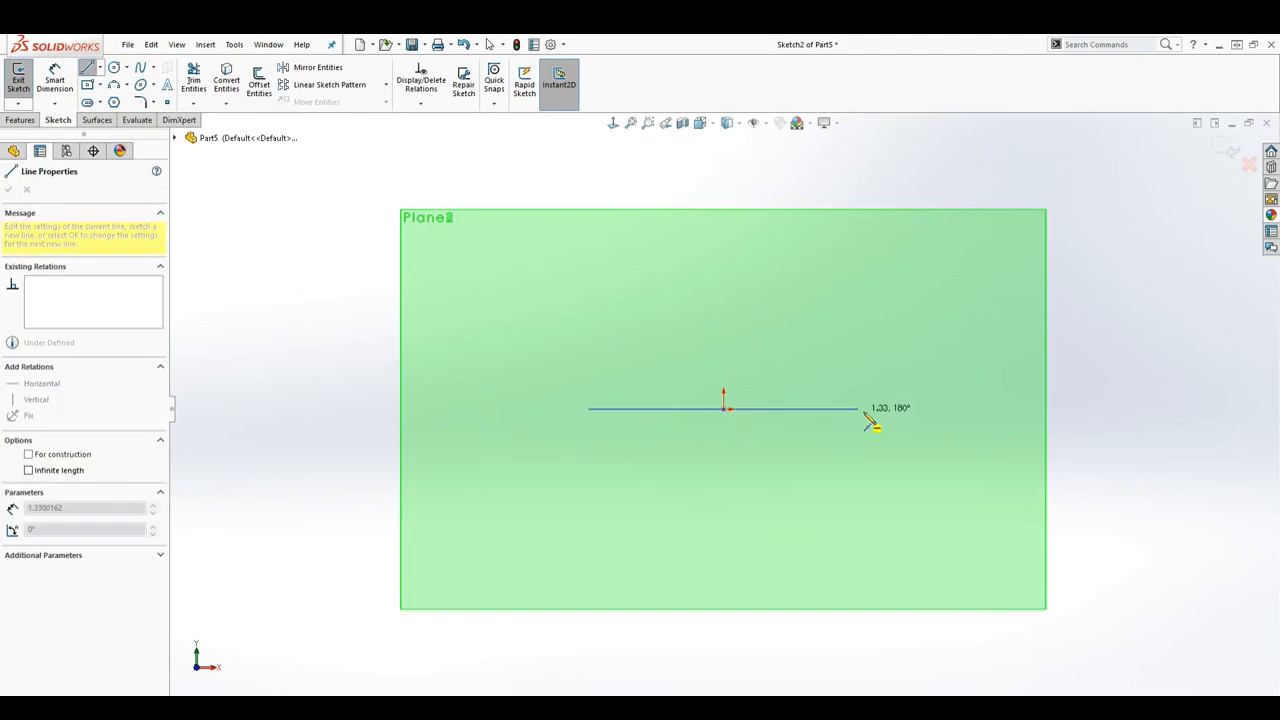
{"action": "left_click", "coordinate": [1027, 410]}
{"action": "key", "text": "Escape"}
{"action": "key", "text": "Escape"}
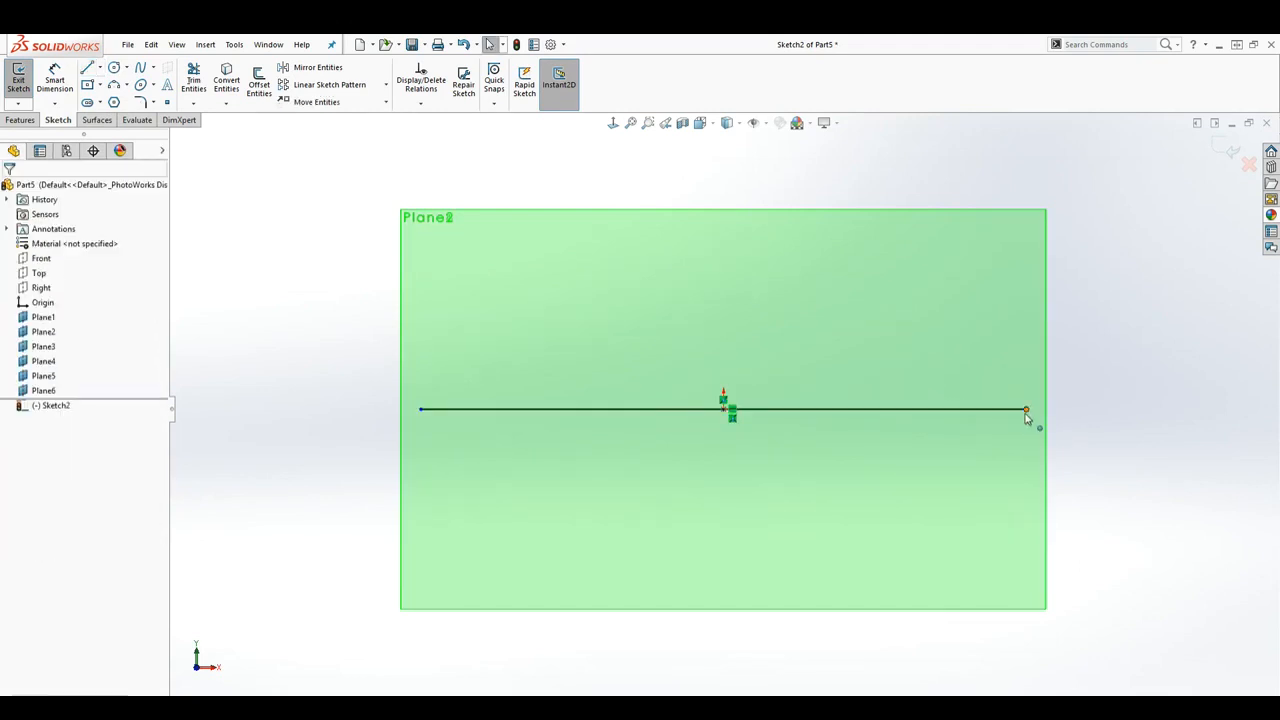
{"action": "left_click", "coordinate": [1229, 152]}
- Start a new reference plane that uses the Front plane as its first reference
{"action": "mouse_move", "coordinate": [1154, 331]}
{"action": "middle_mouse_down"}
{"action": "mouse_move", "coordinate": [1111, 323]}
{"action": "mouse_move", "coordinate": [1030, 392]}
{"action": "mouse_move", "coordinate": [766, 431]}
{"action": "mouse_move", "coordinate": [825, 367]}
{"action": "mouse_move", "coordinate": [857, 369]}
{"action": "mouse_move", "coordinate": [820, 397]}
{"action": "middle_mouse_up"}
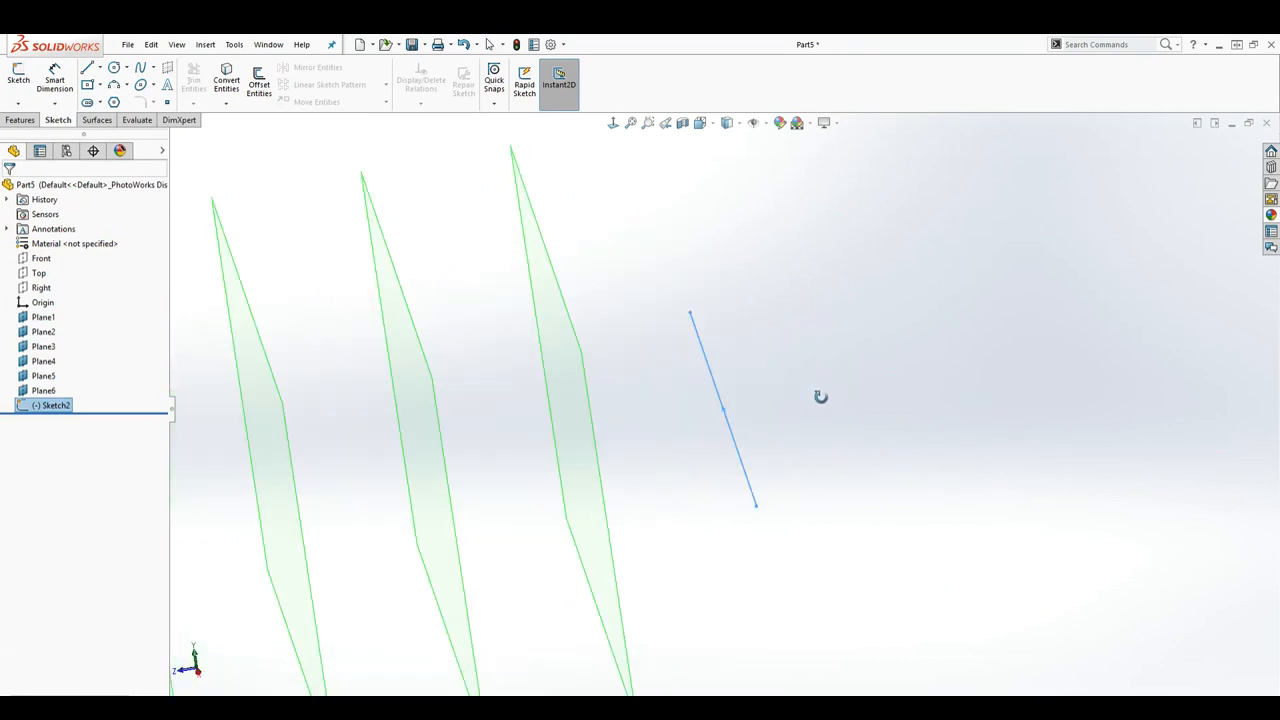
{"action": "left_click", "coordinate": [22, 120]}
{"action": "left_click", "coordinate": [545, 97]}
{"action": "left_click", "coordinate": [548, 118]}
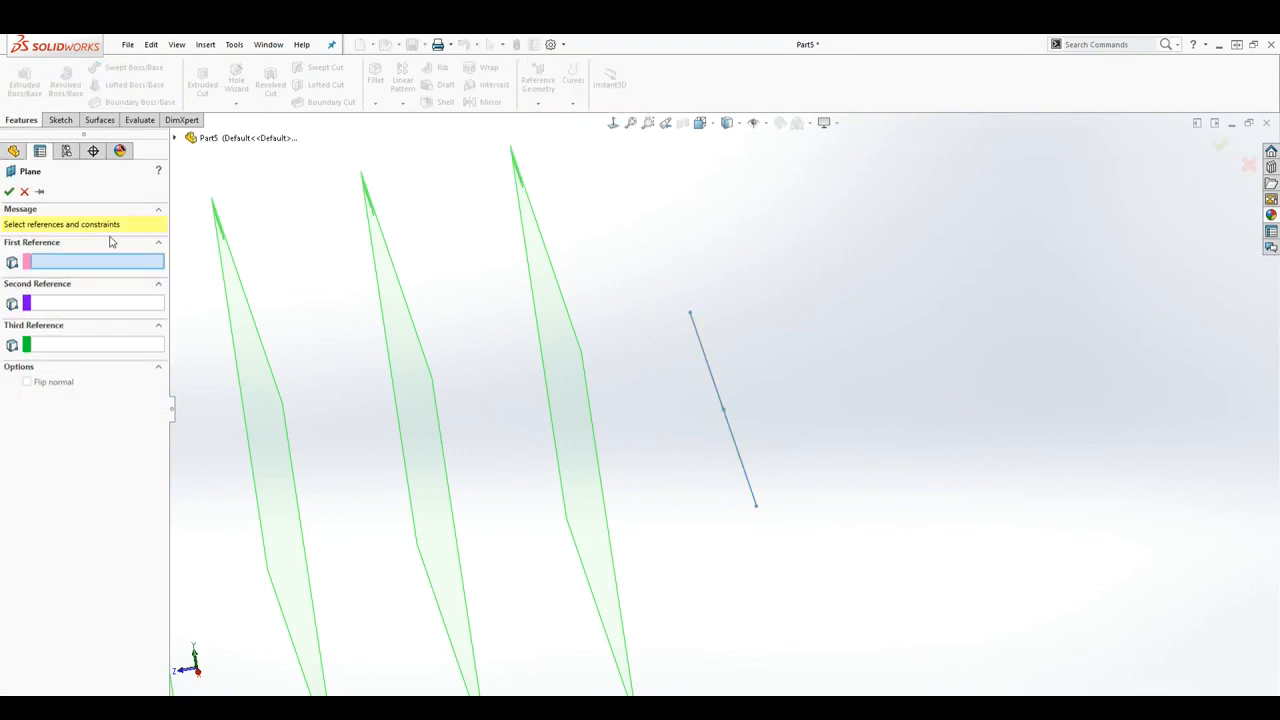
{"action": "key", "text": "z"}
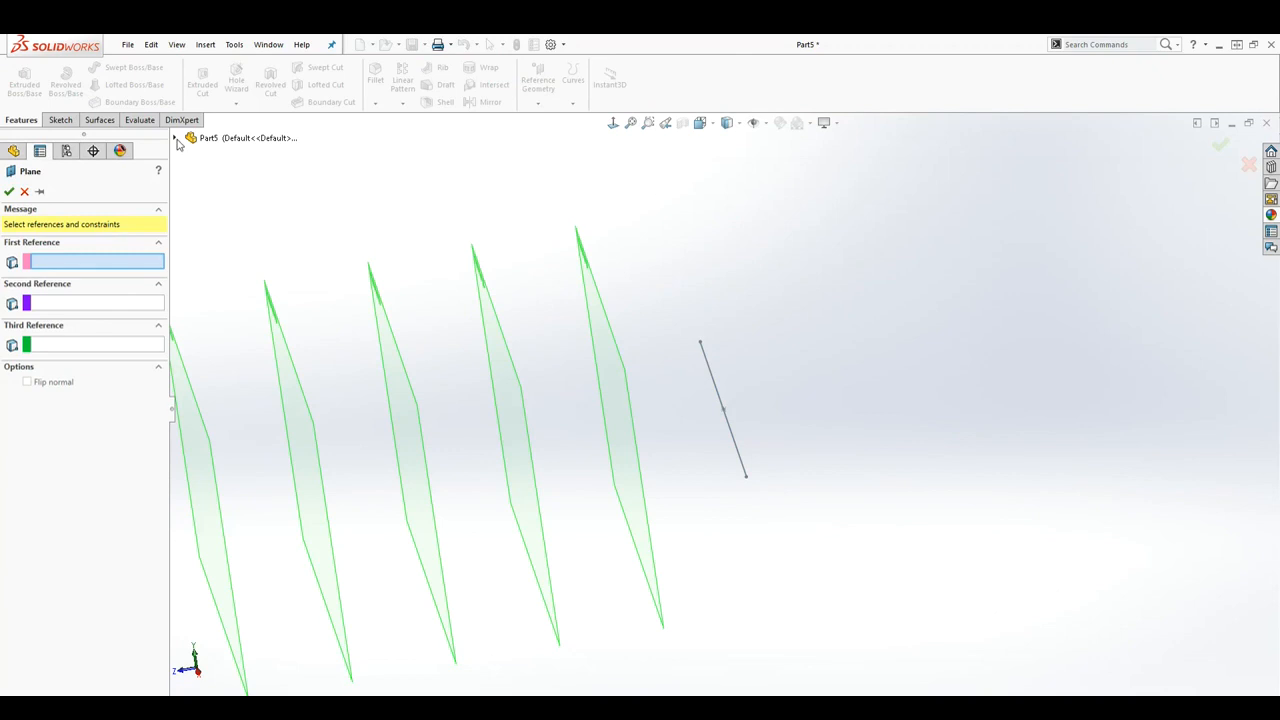
{"action": "left_click", "coordinate": [176, 138]}
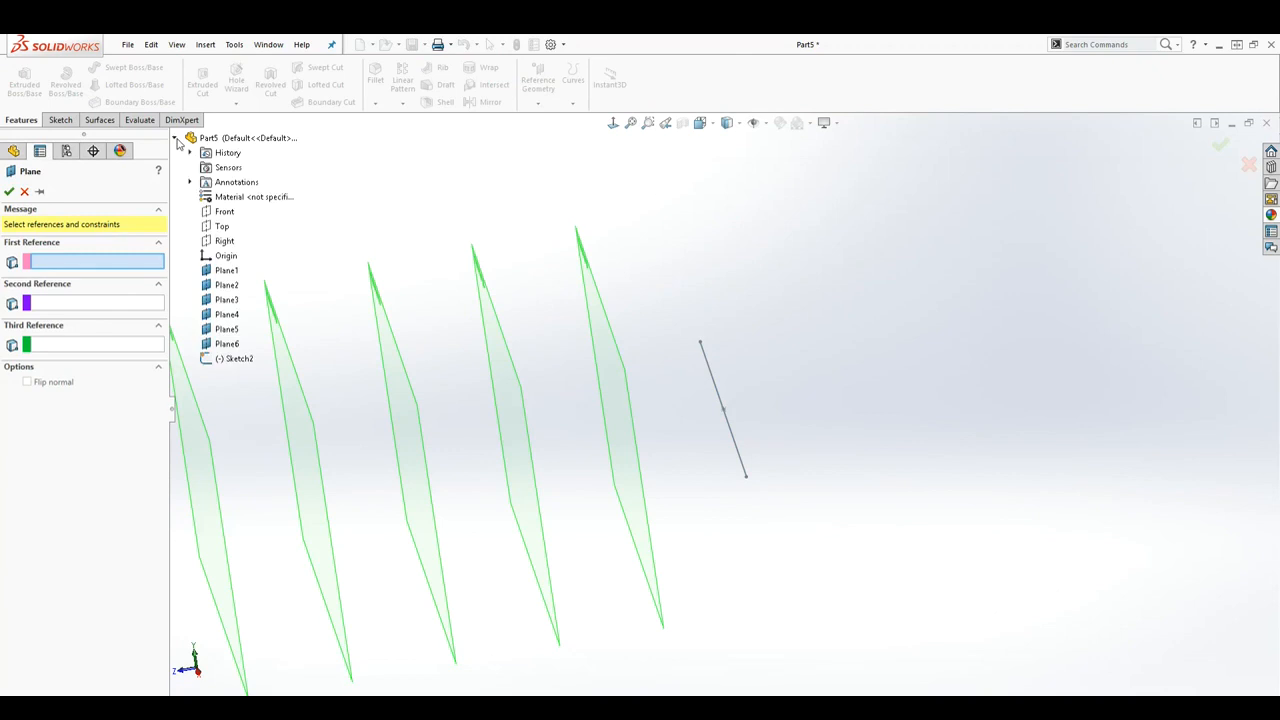
{"action": "left_click", "coordinate": [222, 211]}
{"action": "key", "text": "z"}
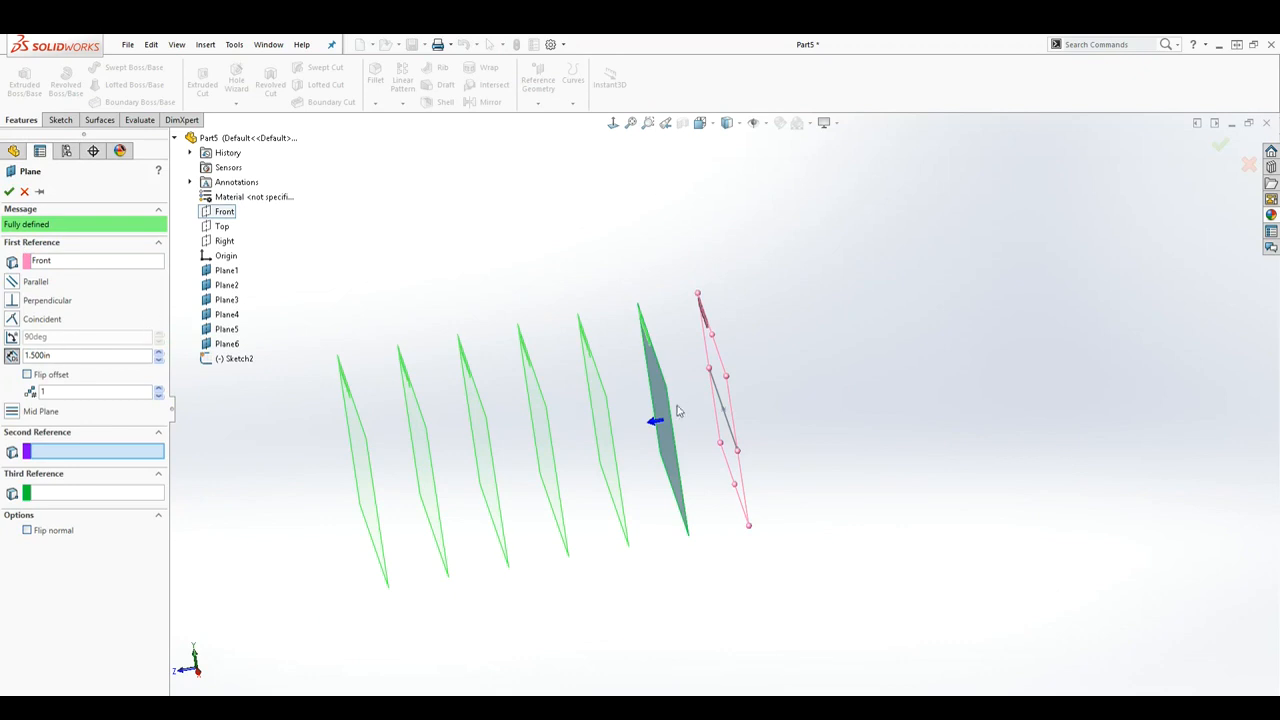
- Make the plane perpendicular to the Front plane and coincident with the sketched line, and create it
{"action": "left_click", "coordinate": [12, 301]}
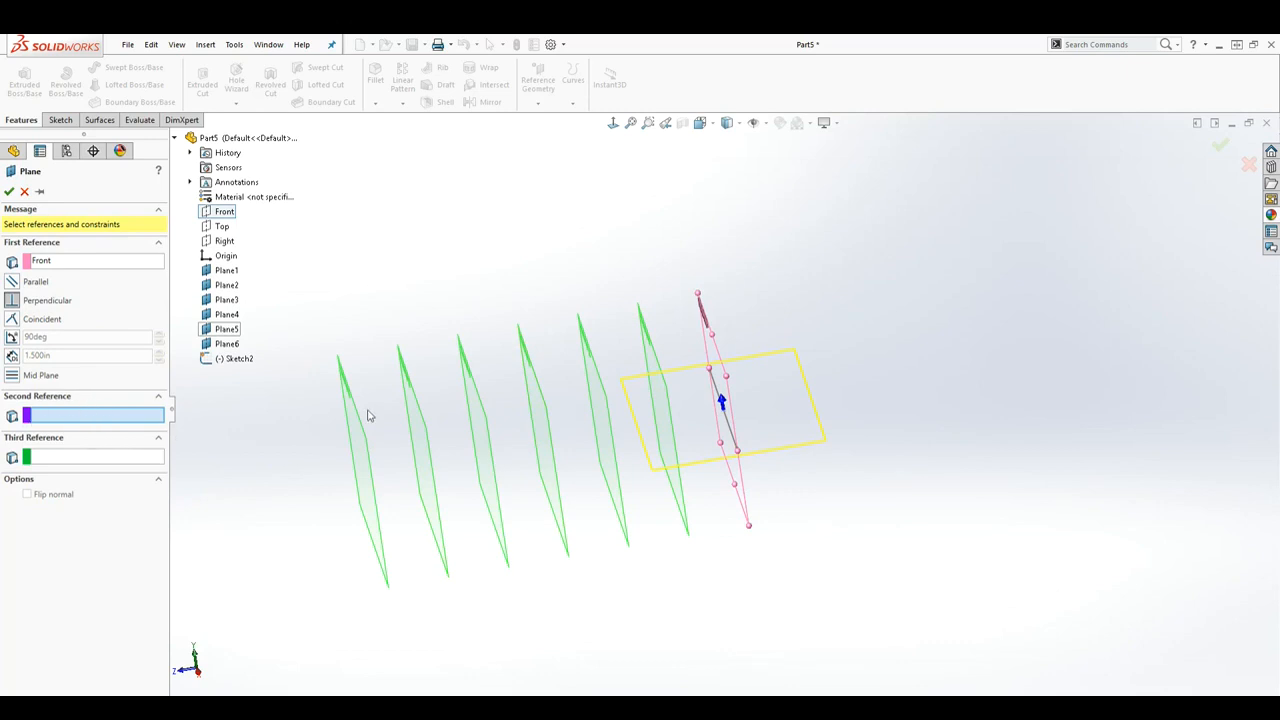
{"action": "left_click", "coordinate": [736, 436]}
{"action": "middle_click_drag", "start_coordinate": [740, 437], "coordinate": [856, 518]}
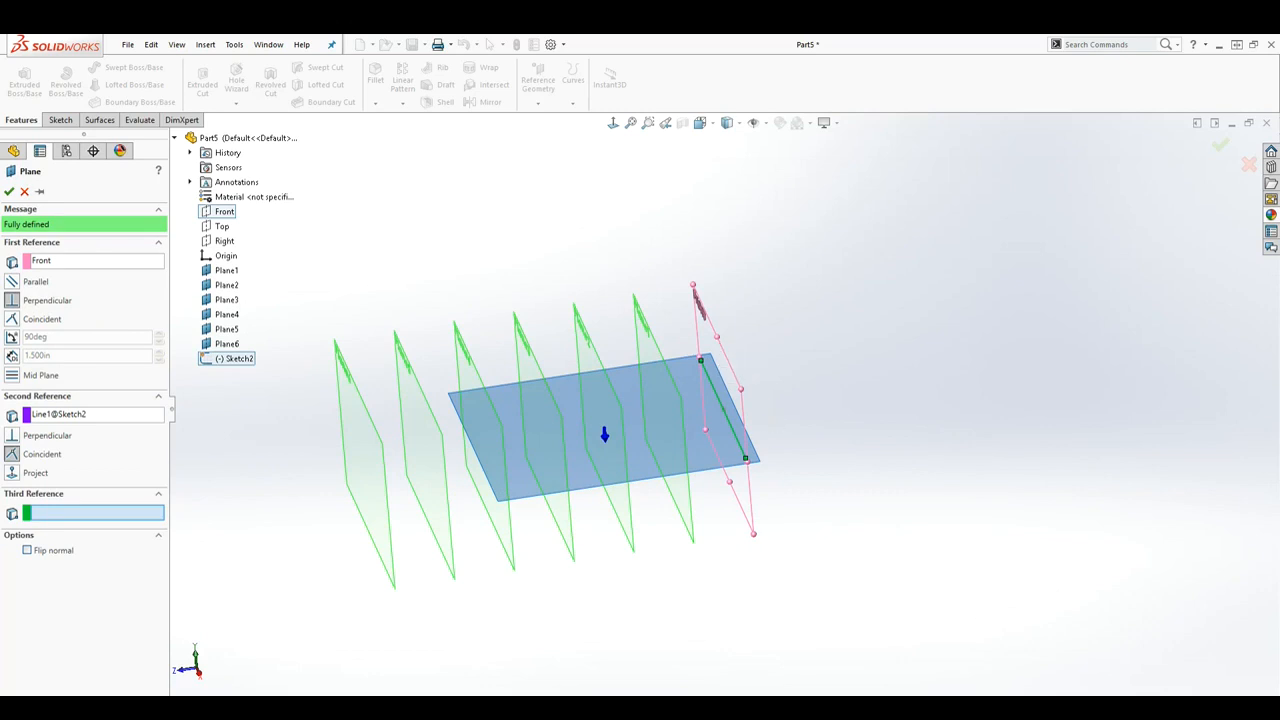
{"action": "left_click", "coordinate": [9, 191]}
{"action": "middle_click_drag", "start_coordinate": [749, 449], "coordinate": [706, 437]}
{"action": "middle_click_drag", "start_coordinate": [798, 443], "coordinate": [839, 452]}
{"action": "left_click", "coordinate": [854, 469]}
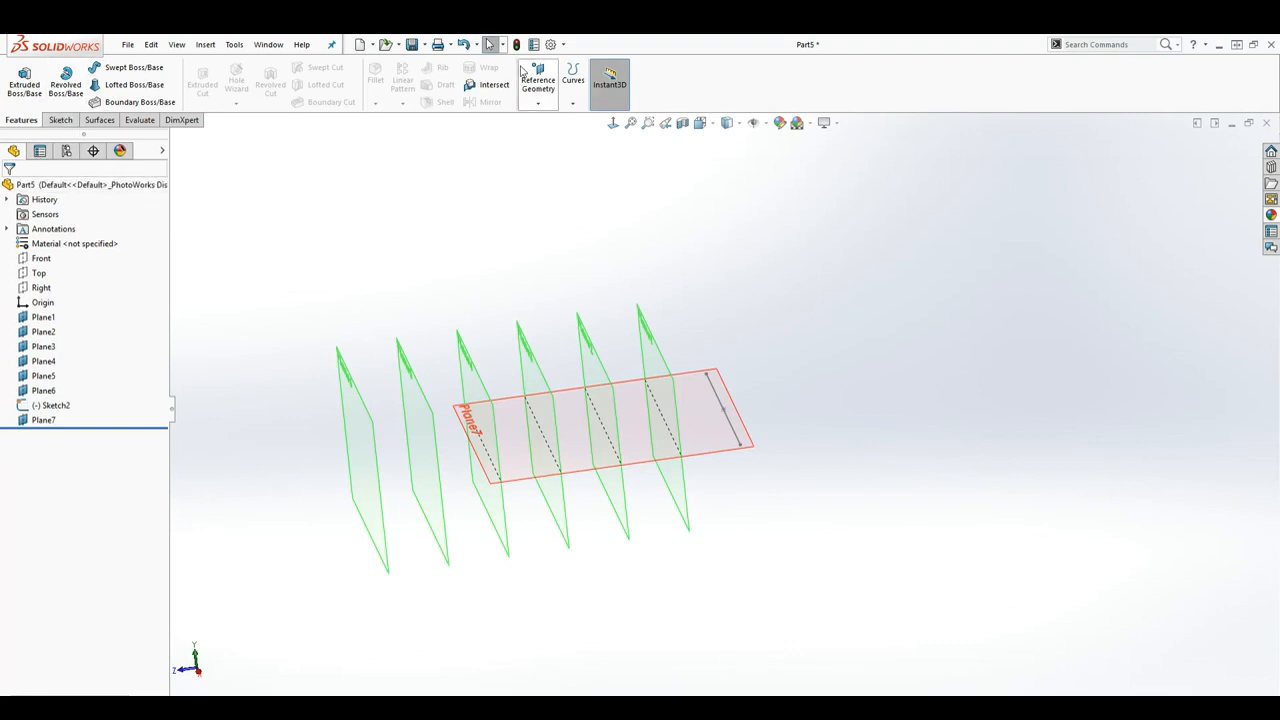
- Start another reference plane with the Front plane as first reference and the sketched line as second reference
{"action": "left_click", "coordinate": [538, 101]}
{"action": "left_click", "coordinate": [550, 121]}
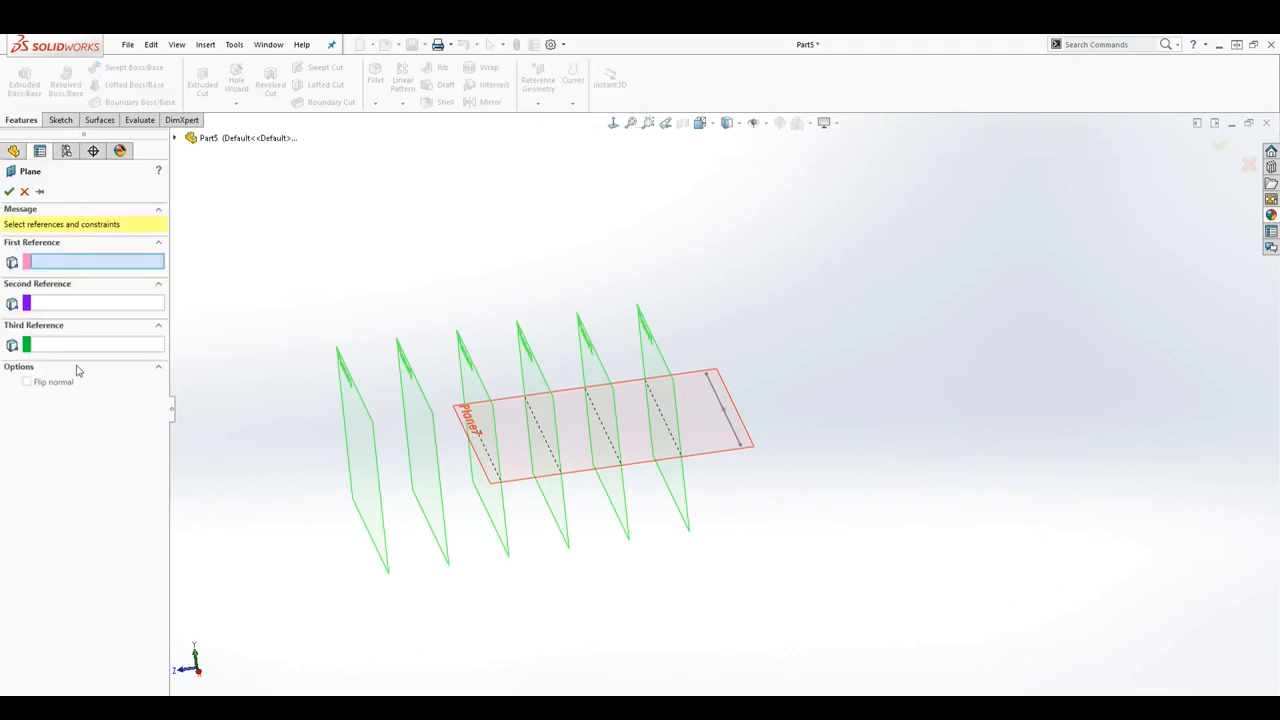
{"action": "left_click", "coordinate": [176, 139]}
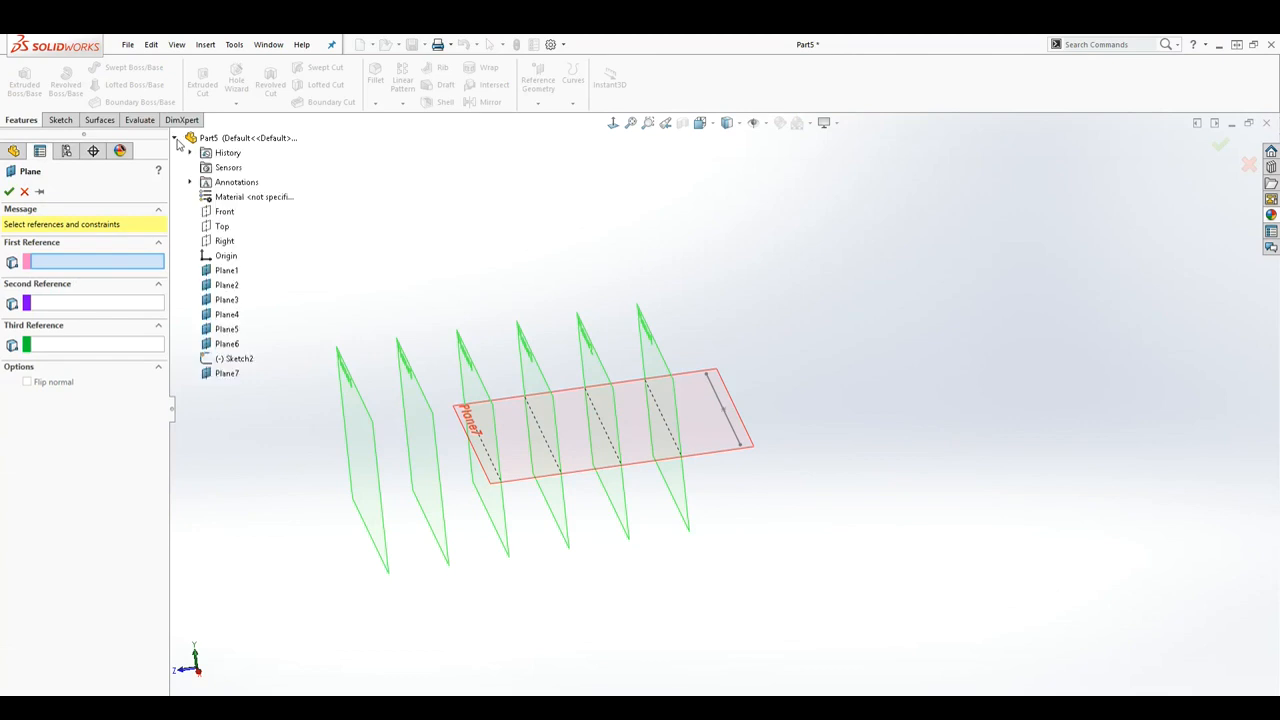
{"action": "left_click", "coordinate": [224, 213]}
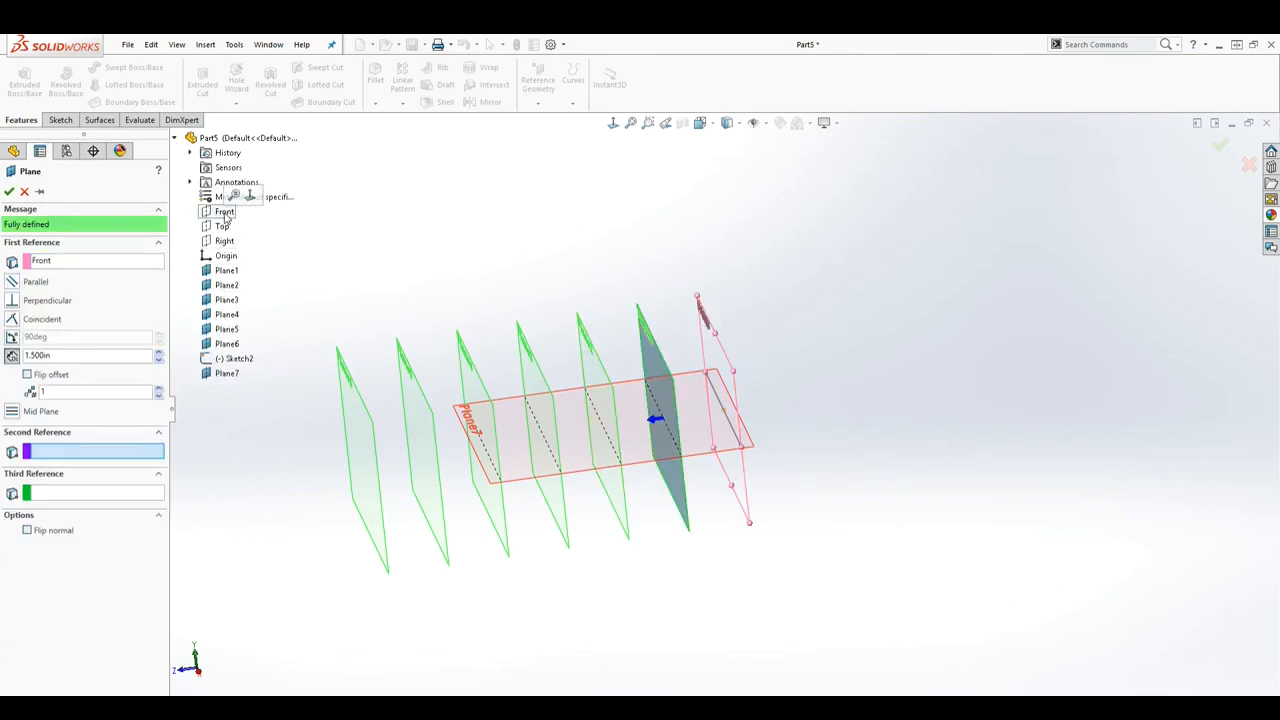
{"action": "left_click", "coordinate": [12, 300]}
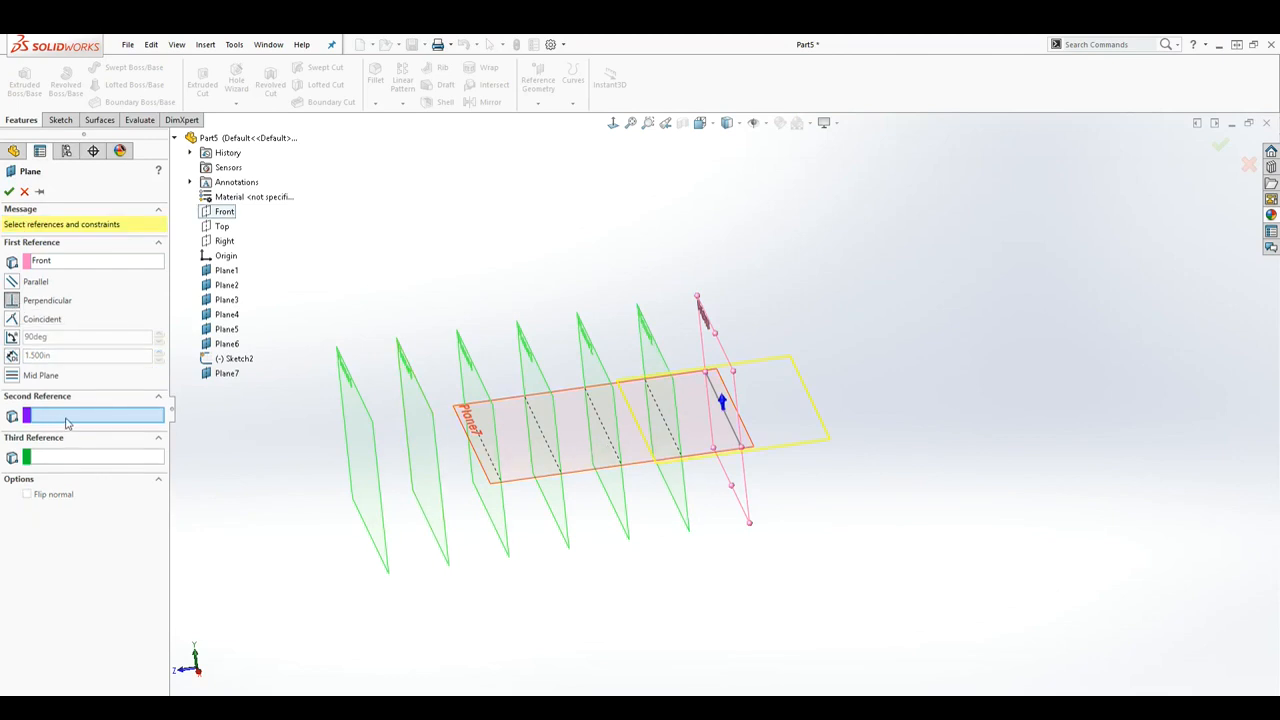
{"action": "left_click", "coordinate": [731, 430]}
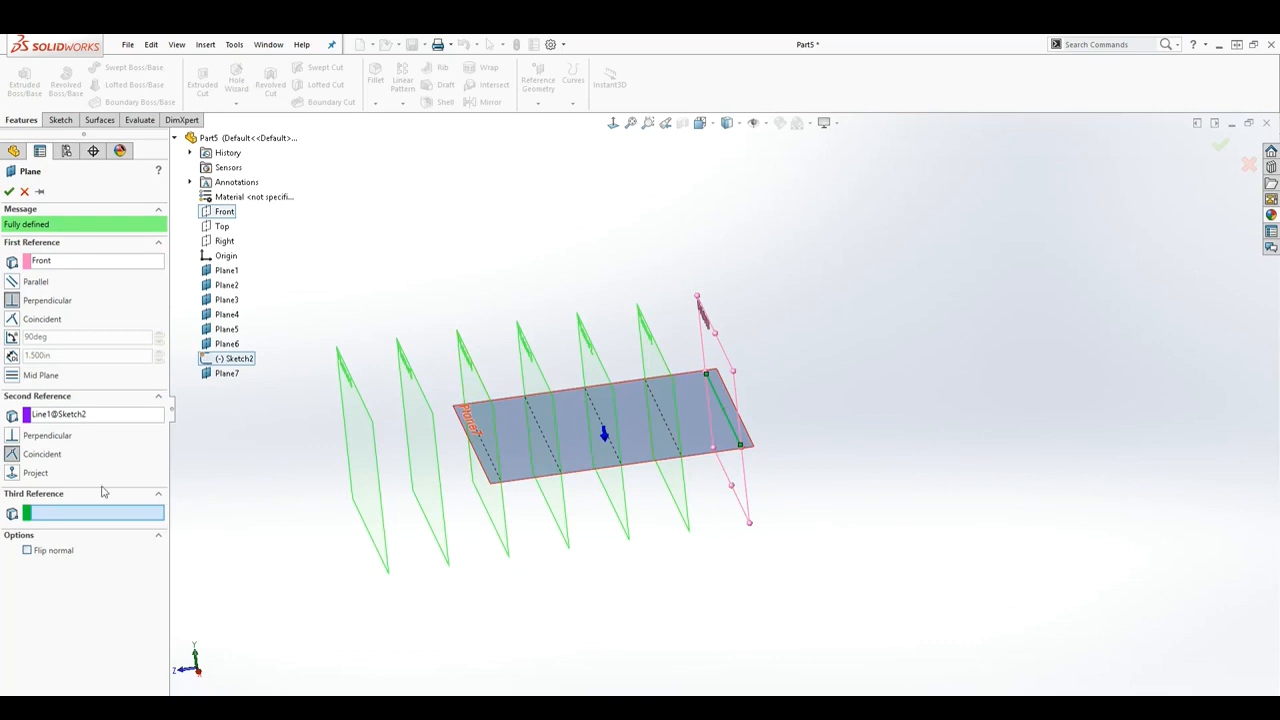
- Set the plane at a 237-degree angle to the Front plane with the offset flipped, and create it
{"action": "left_click", "coordinate": [12, 338]}
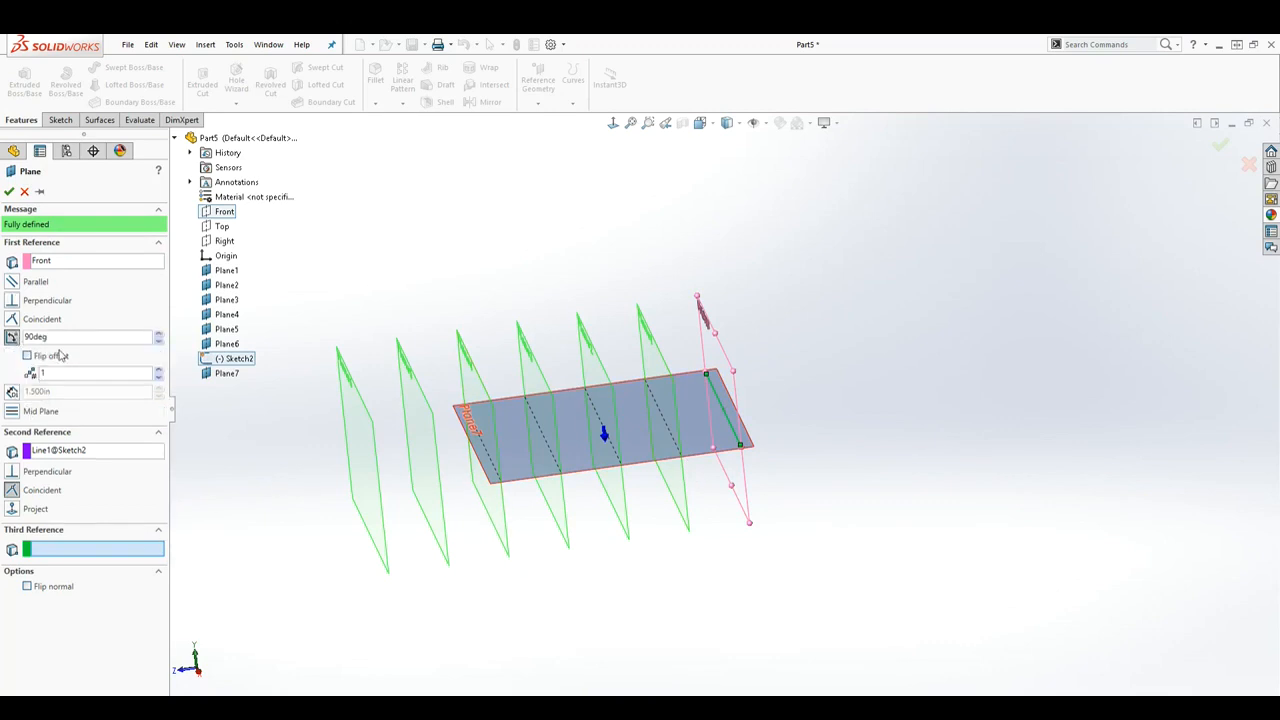
{"action": "left_click", "coordinate": [159, 338]}
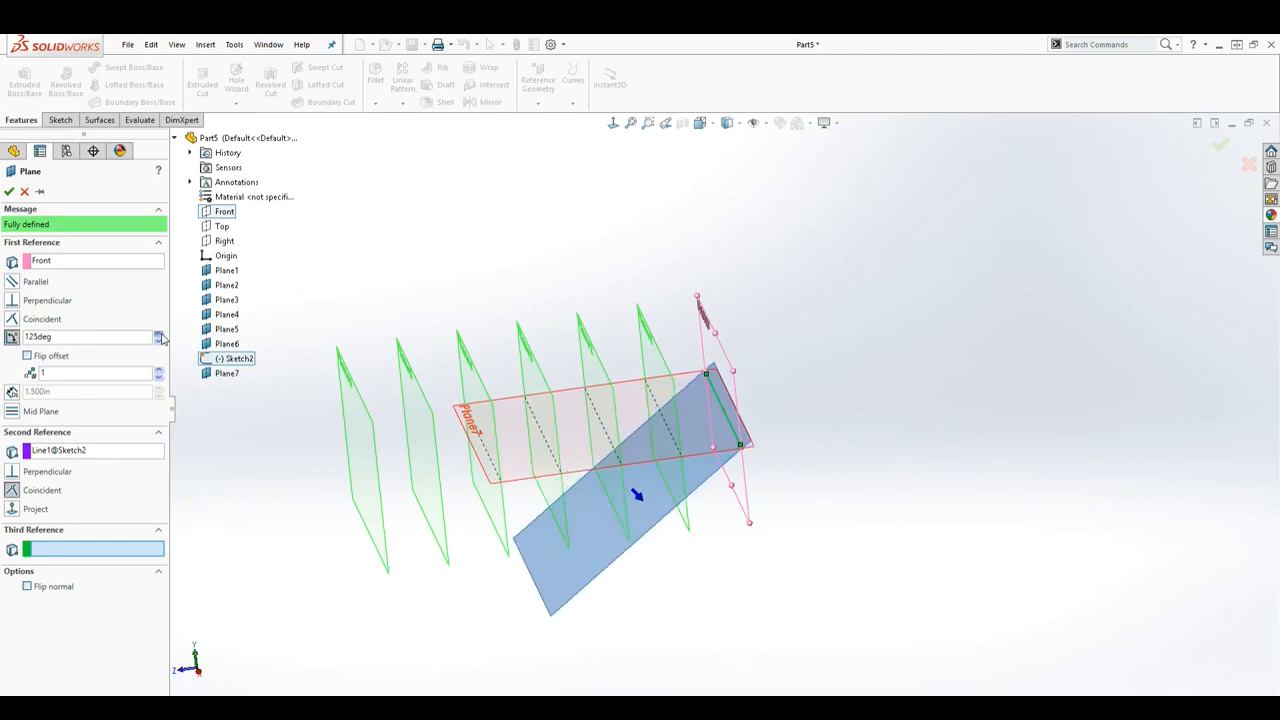
{"action": "left_click", "coordinate": [28, 358]}
{"action": "left_click", "coordinate": [159, 338]}
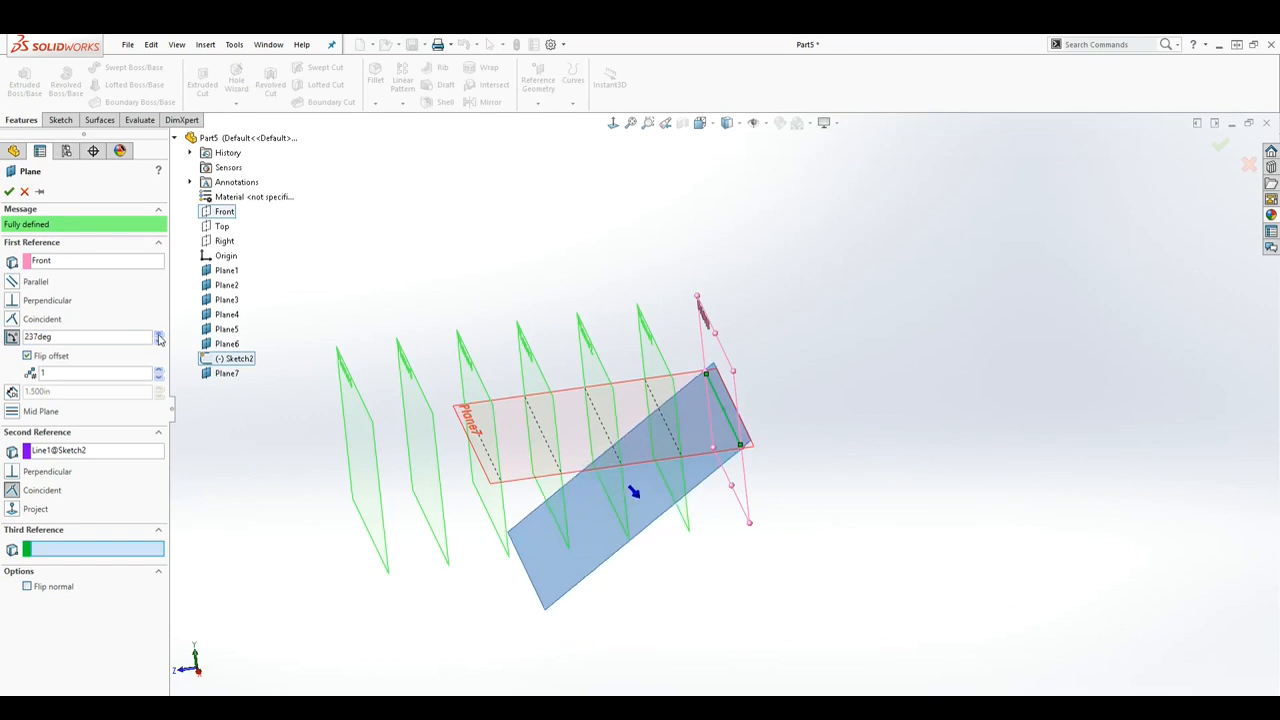
{"action": "left_click", "coordinate": [9, 193]}
{"action": "middle_click_drag", "start_coordinate": [439, 377], "coordinate": [660, 422]}
{"action": "scroll", "coordinate": [643, 378], "scroll_direction": "down", "scroll_amount": 2}
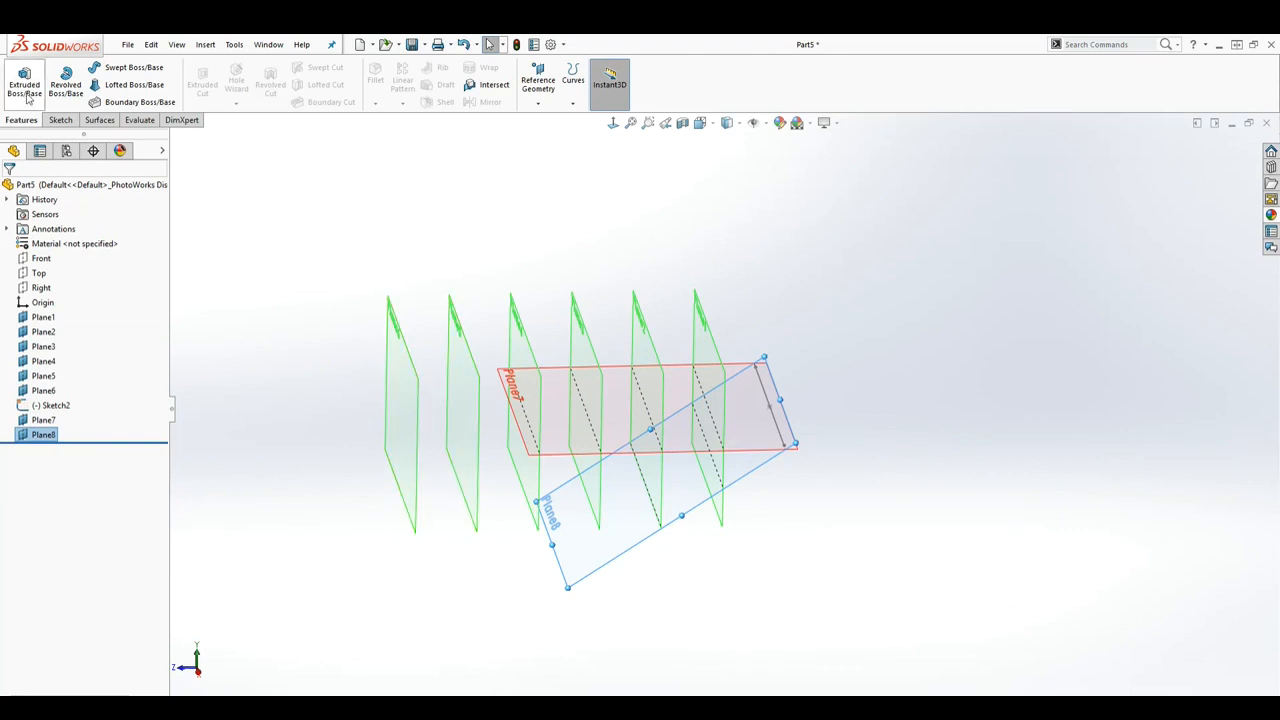
{"action": "left_click", "coordinate": [546, 86]}
{"action": "left_click", "coordinate": [548, 119]}
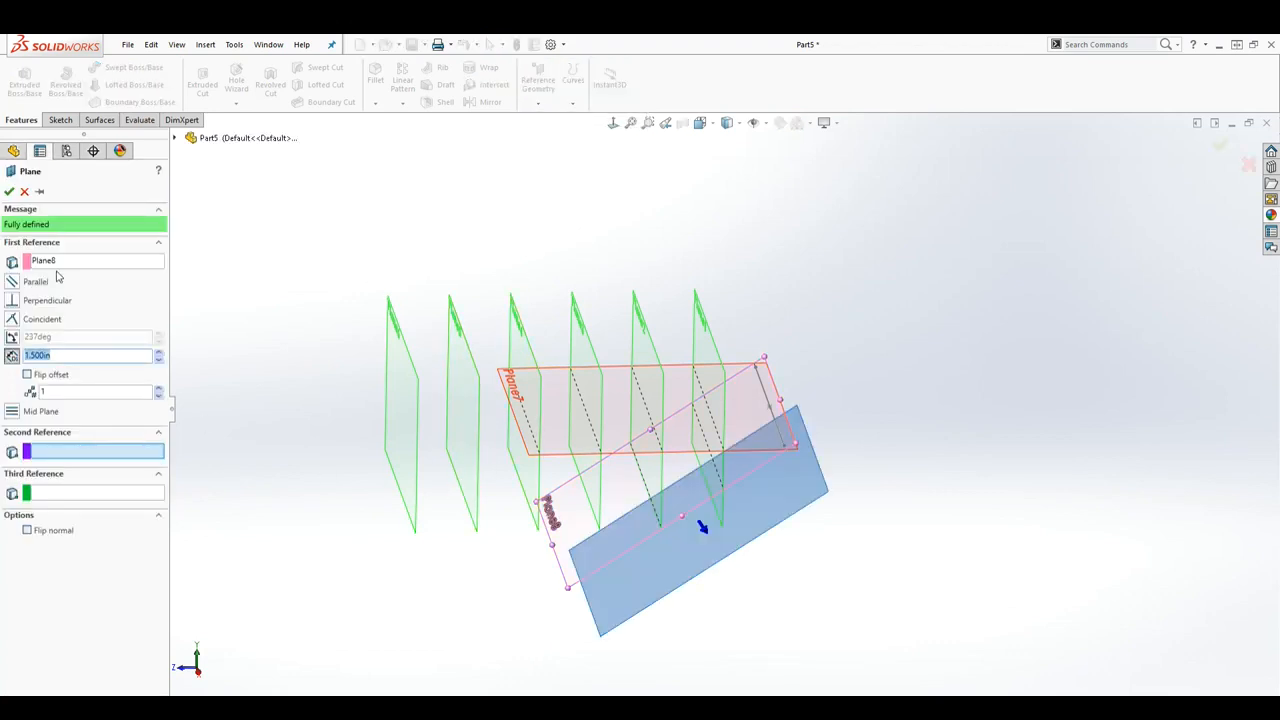
{"action": "left_click", "coordinate": [61, 263]}
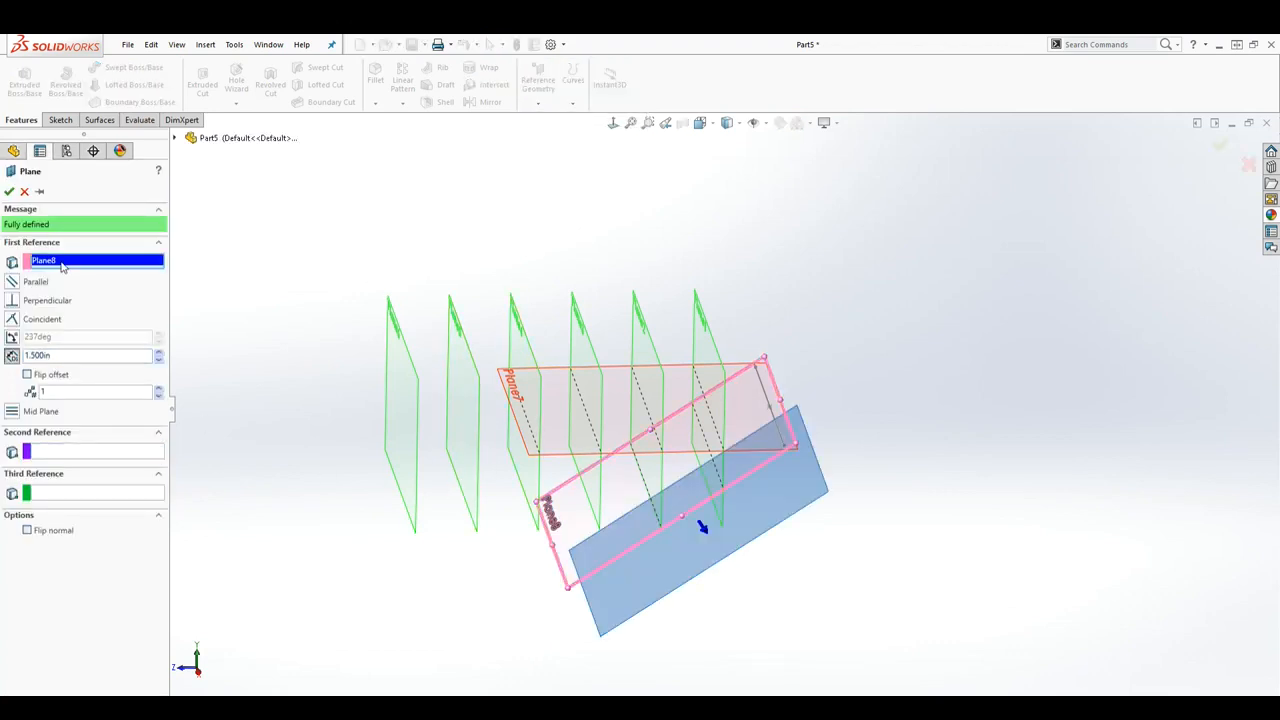
{"action": "left_click", "coordinate": [24, 192]}
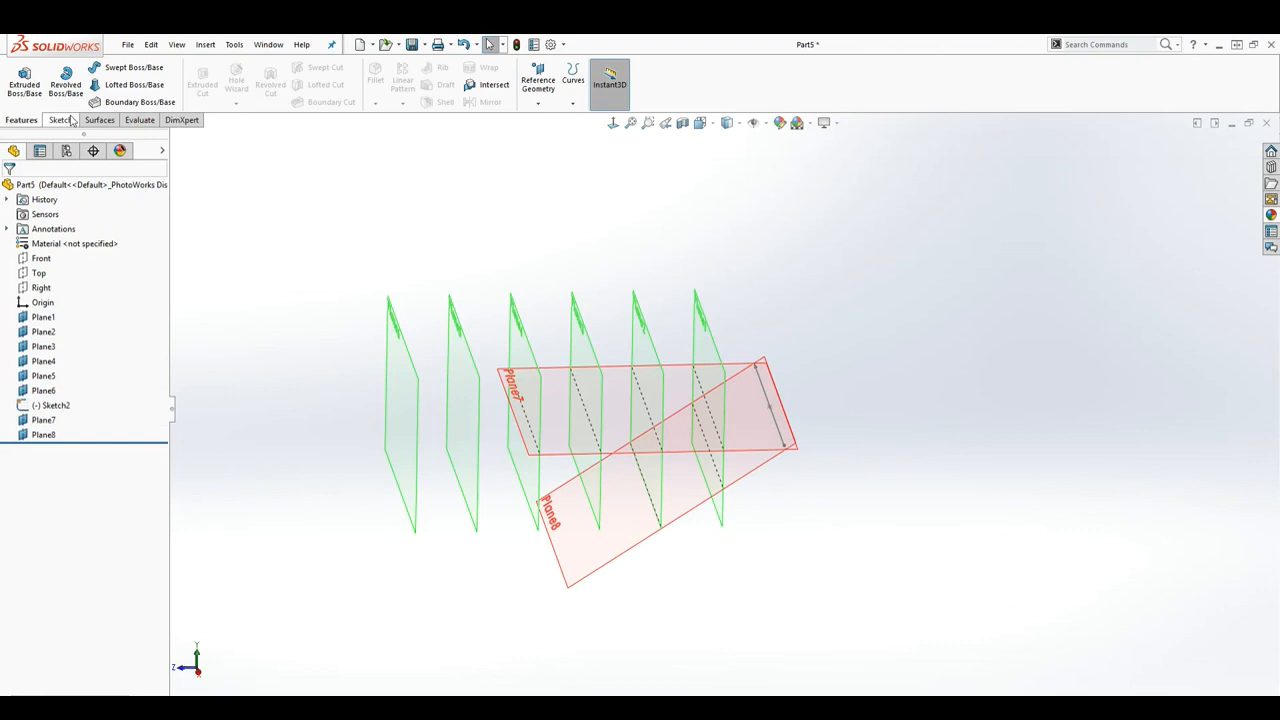
- Start a new reference plane that uses Plane5 as its first reference
{"action": "left_click", "coordinate": [540, 80]}
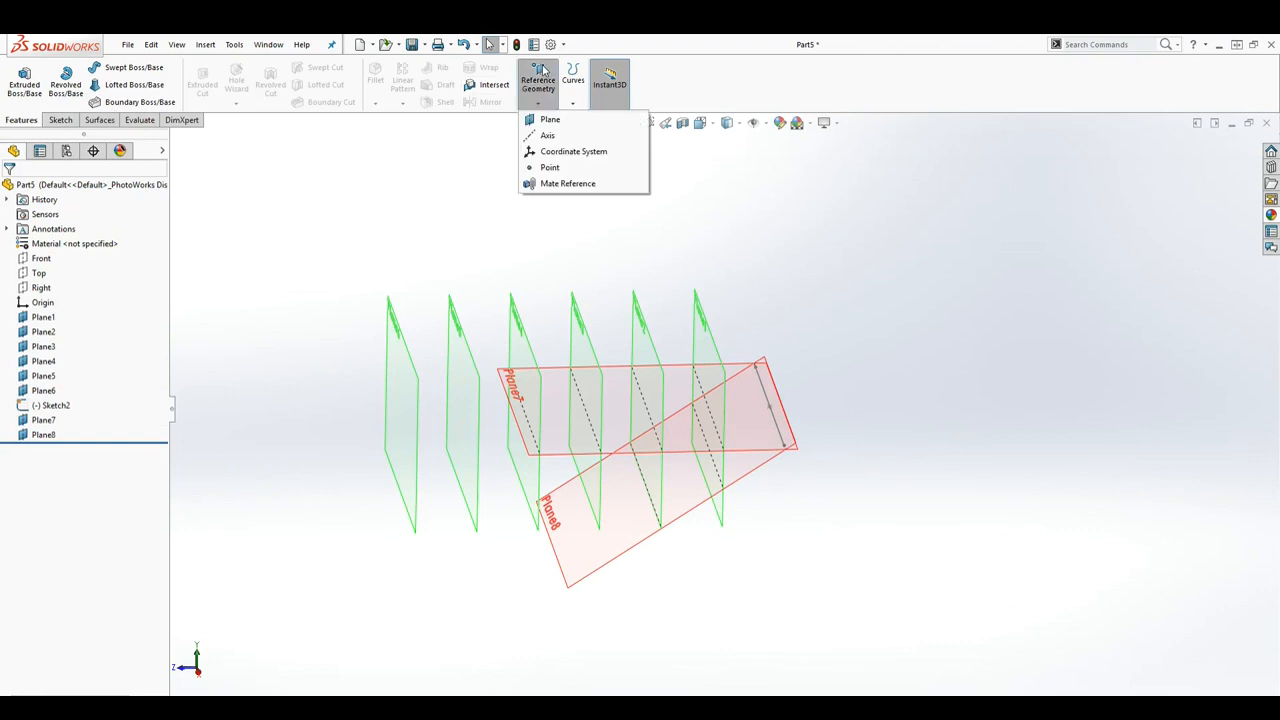
{"action": "left_click", "coordinate": [548, 119]}
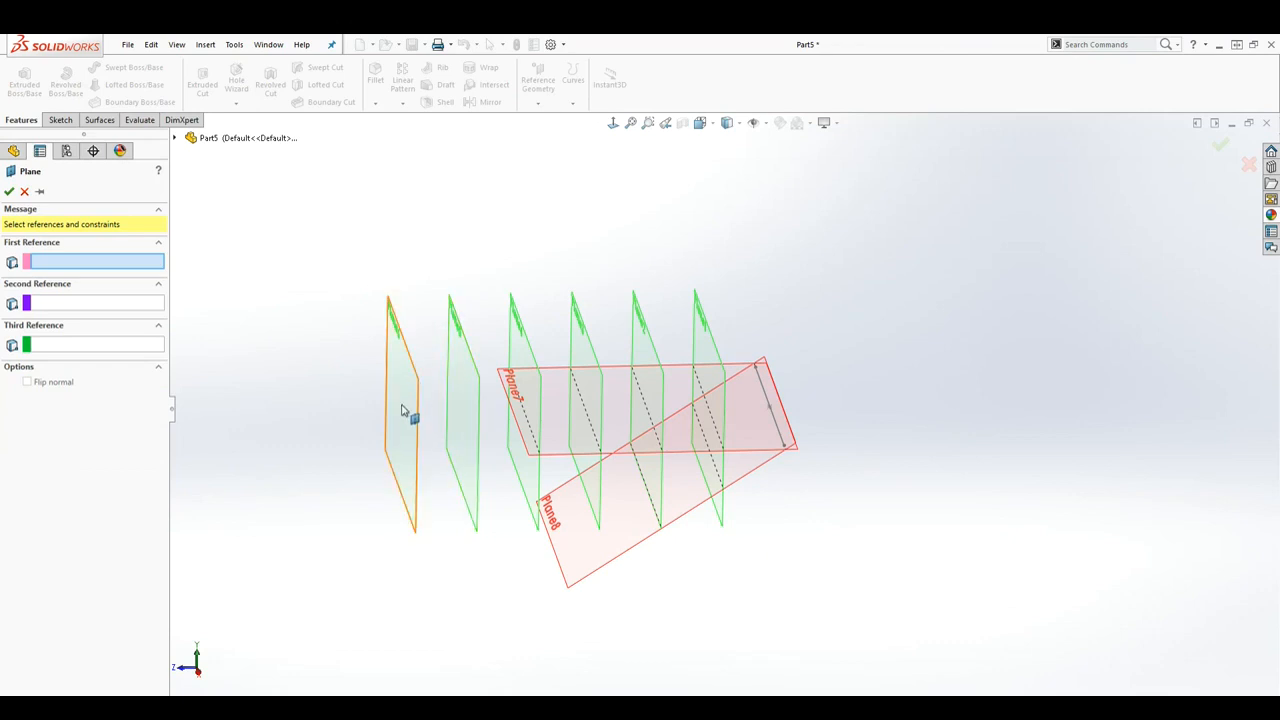
{"action": "left_click", "coordinate": [464, 376]}
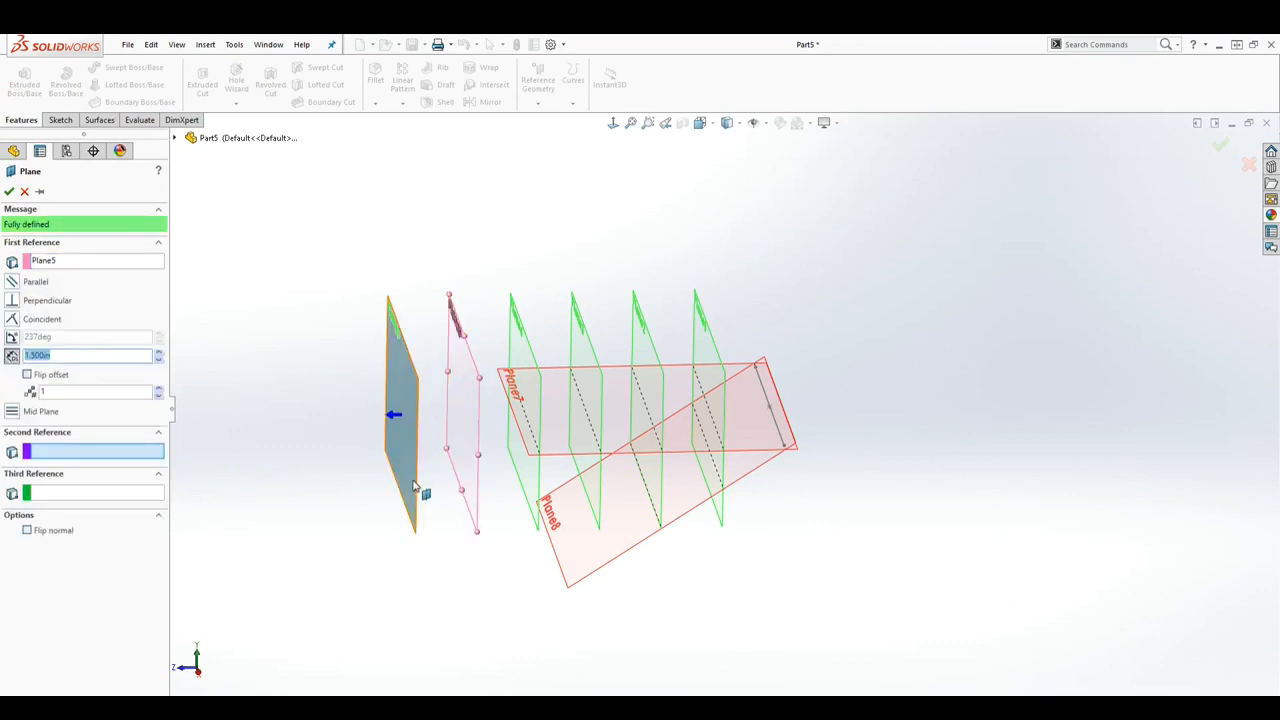
{"action": "mouse_move", "coordinate": [273, 492]}
{"action": "middle_mouse_down"}
{"action": "mouse_move", "coordinate": [257, 471]}
{"action": "mouse_move", "coordinate": [268, 473]}
{"action": "middle_mouse_up"}
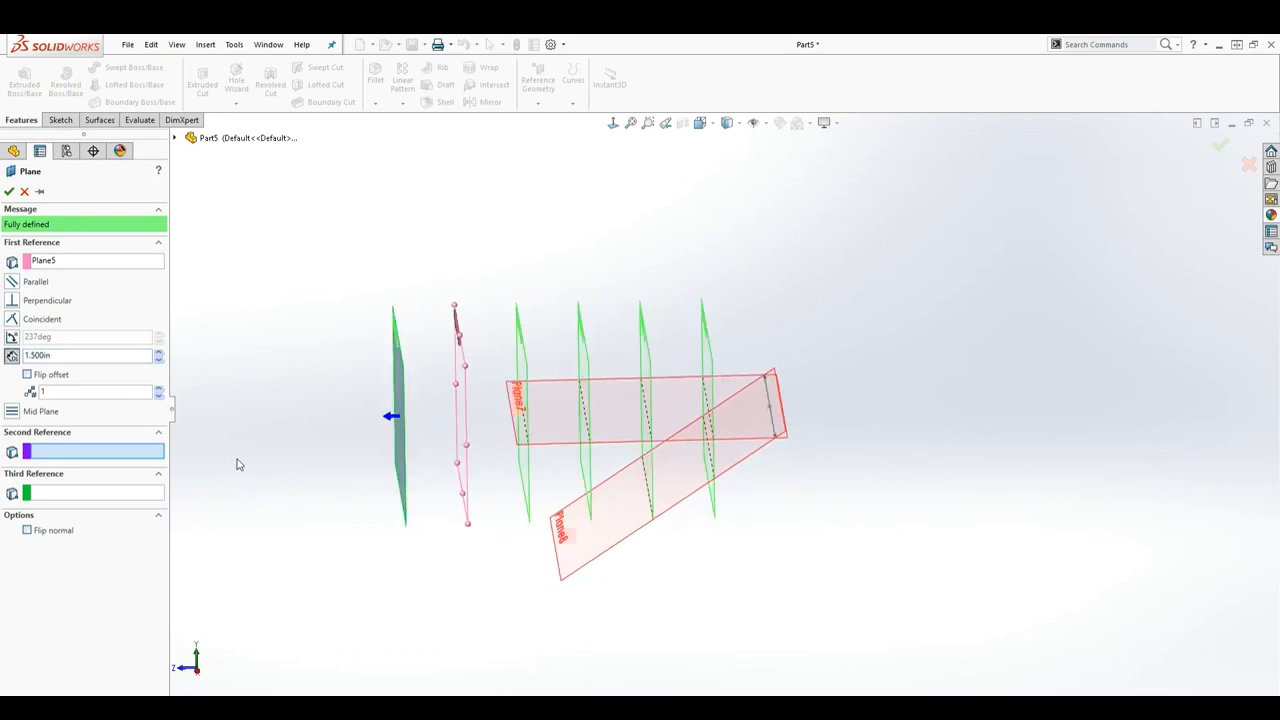
{"action": "left_click", "coordinate": [122, 355]}
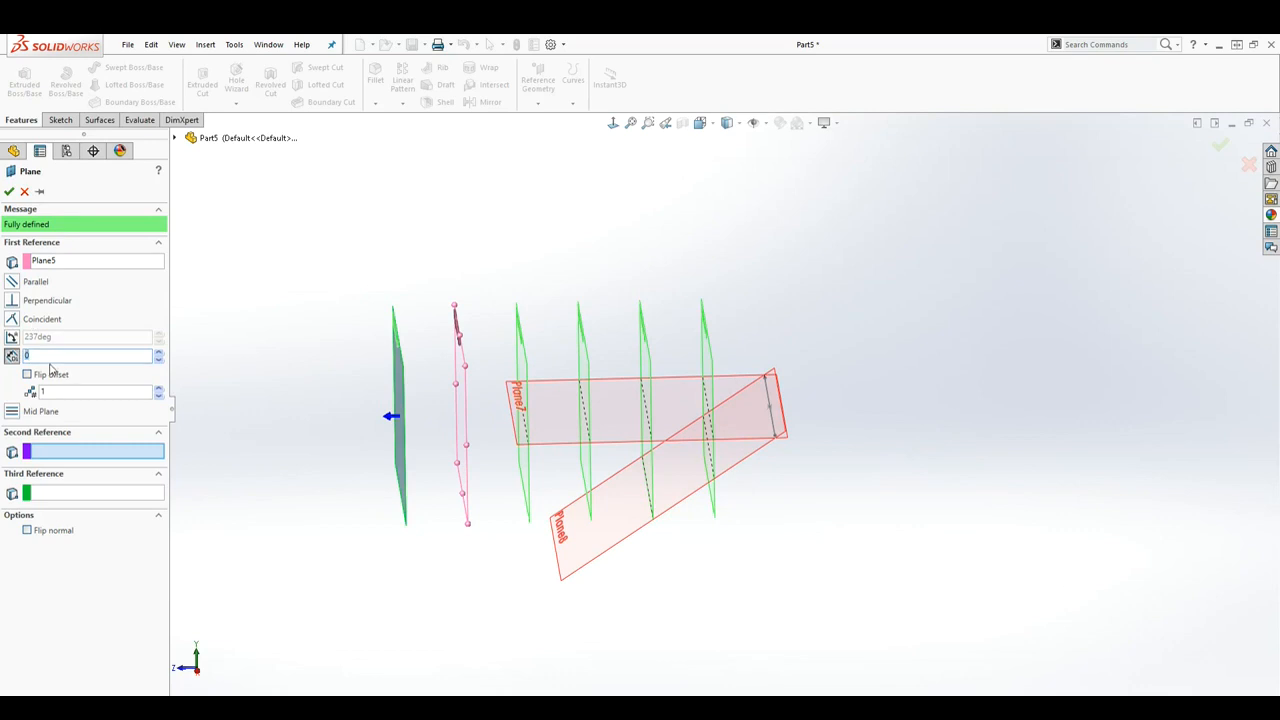
- Define the plane as a mid plane between Plane5 and Plane6, and create it
{"action": "left_click", "coordinate": [17, 411]}
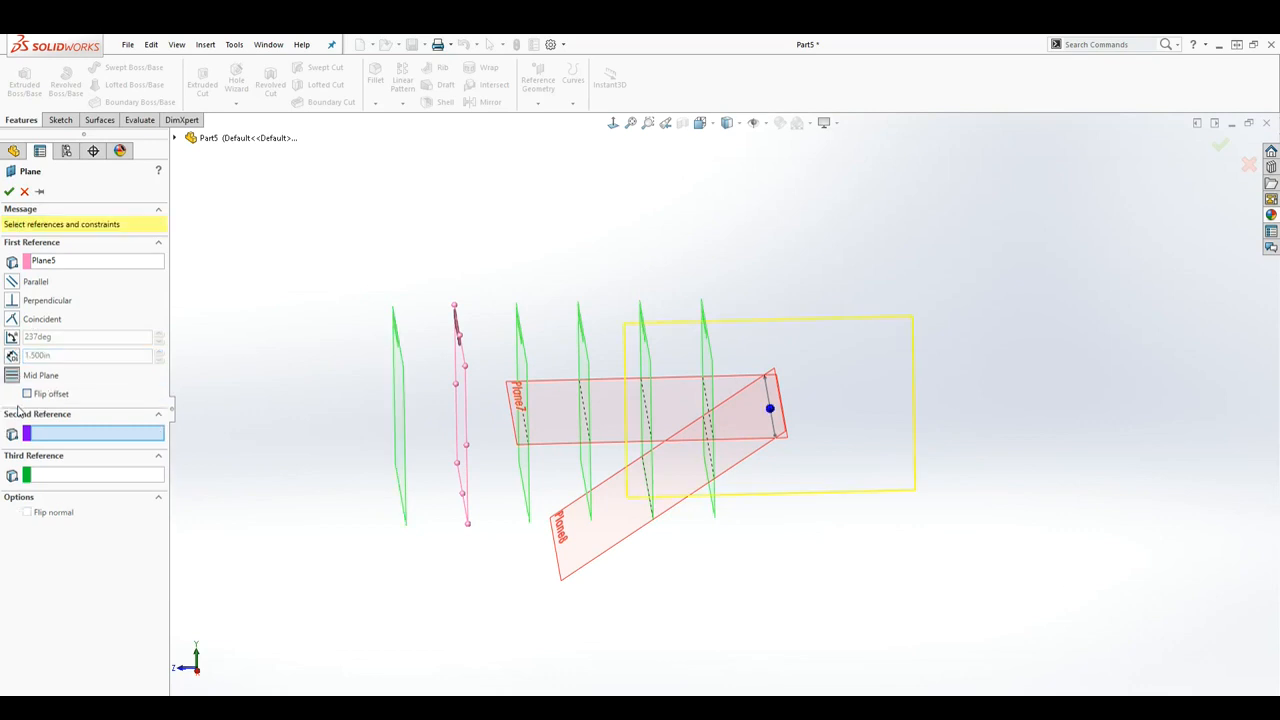
{"action": "left_click", "coordinate": [399, 414]}
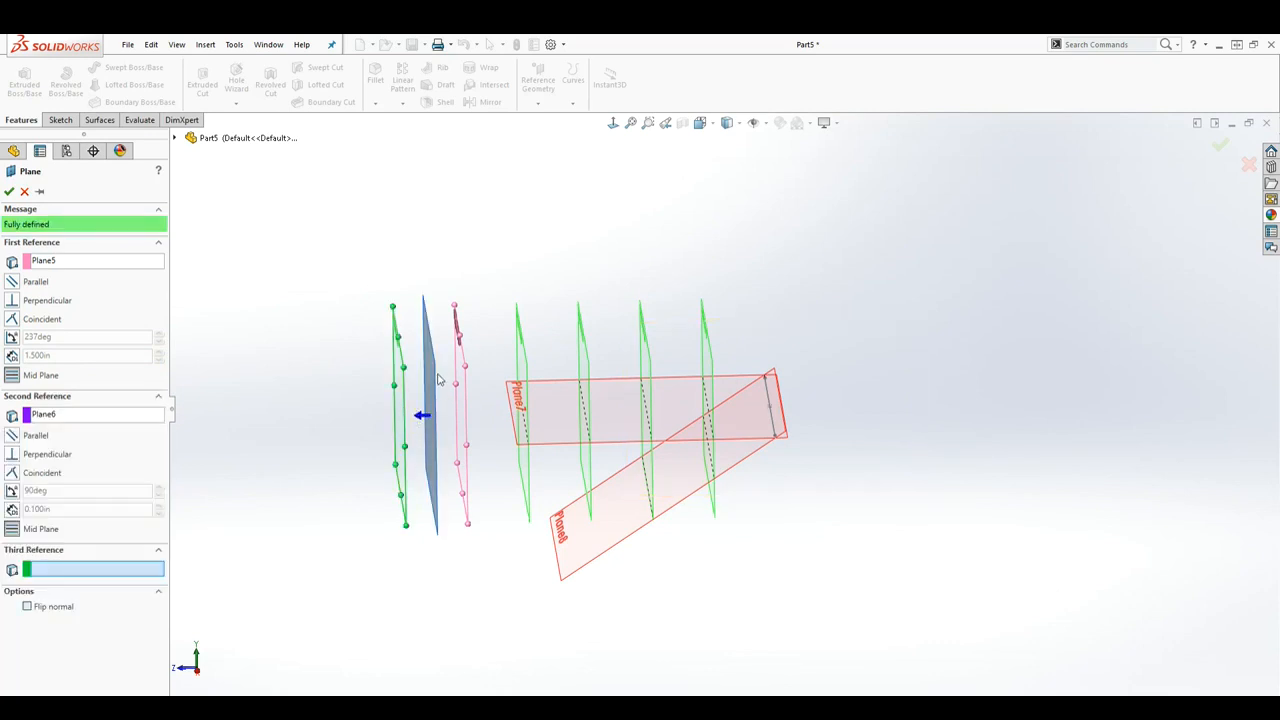
{"action": "middle_click_drag", "start_coordinate": [434, 467], "coordinate": [470, 576]}
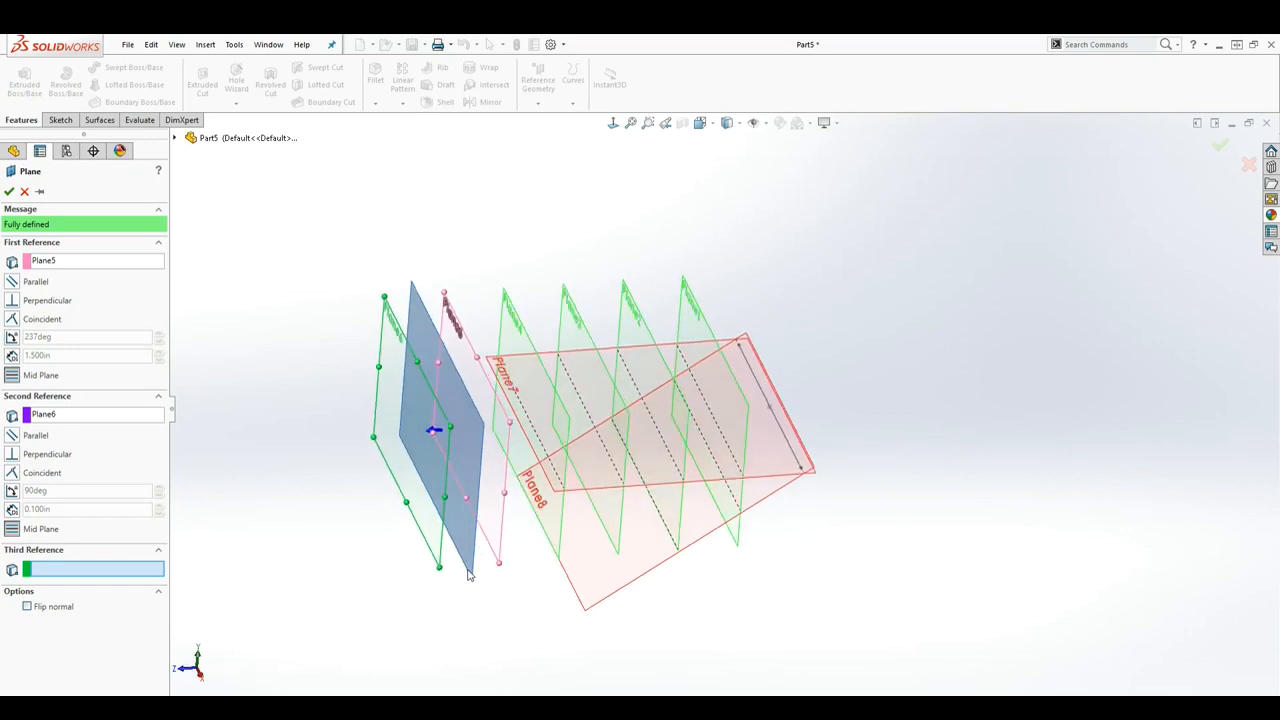
{"action": "left_click", "coordinate": [9, 192]}
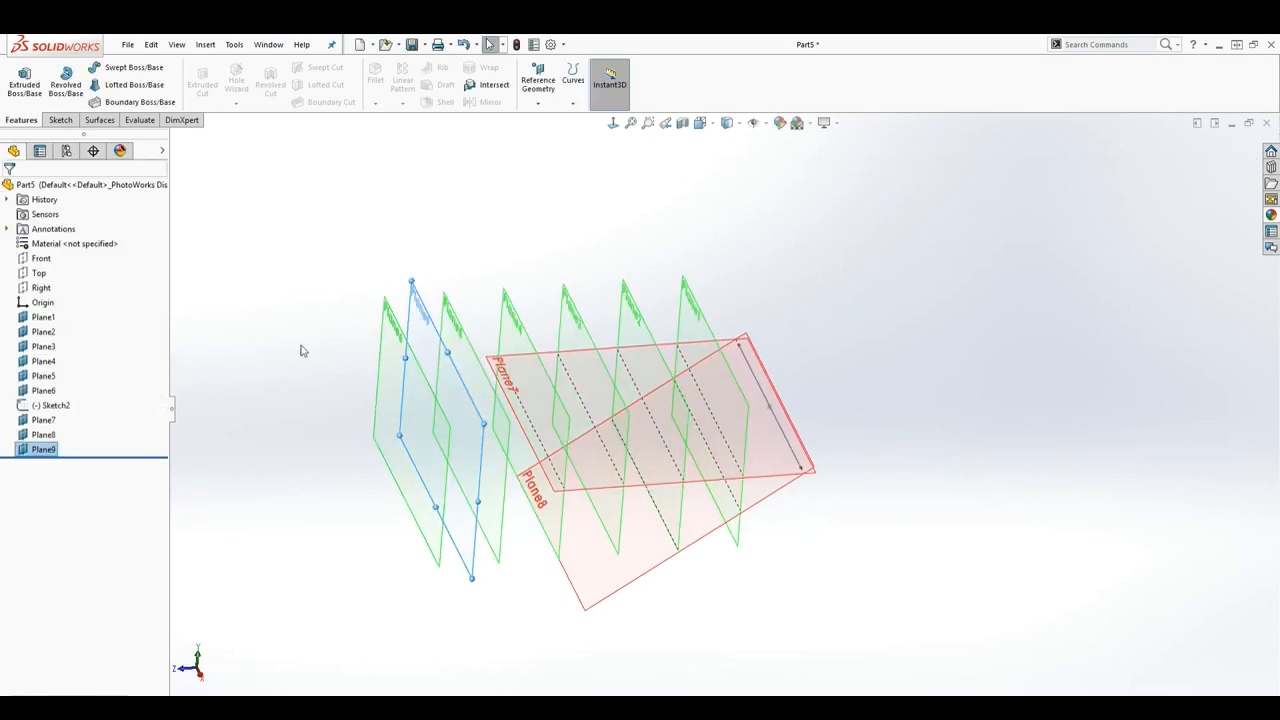
{"action": "left_click", "coordinate": [312, 199]}
{"action": "middle_click_drag", "start_coordinate": [312, 199], "coordinate": [646, 370]}
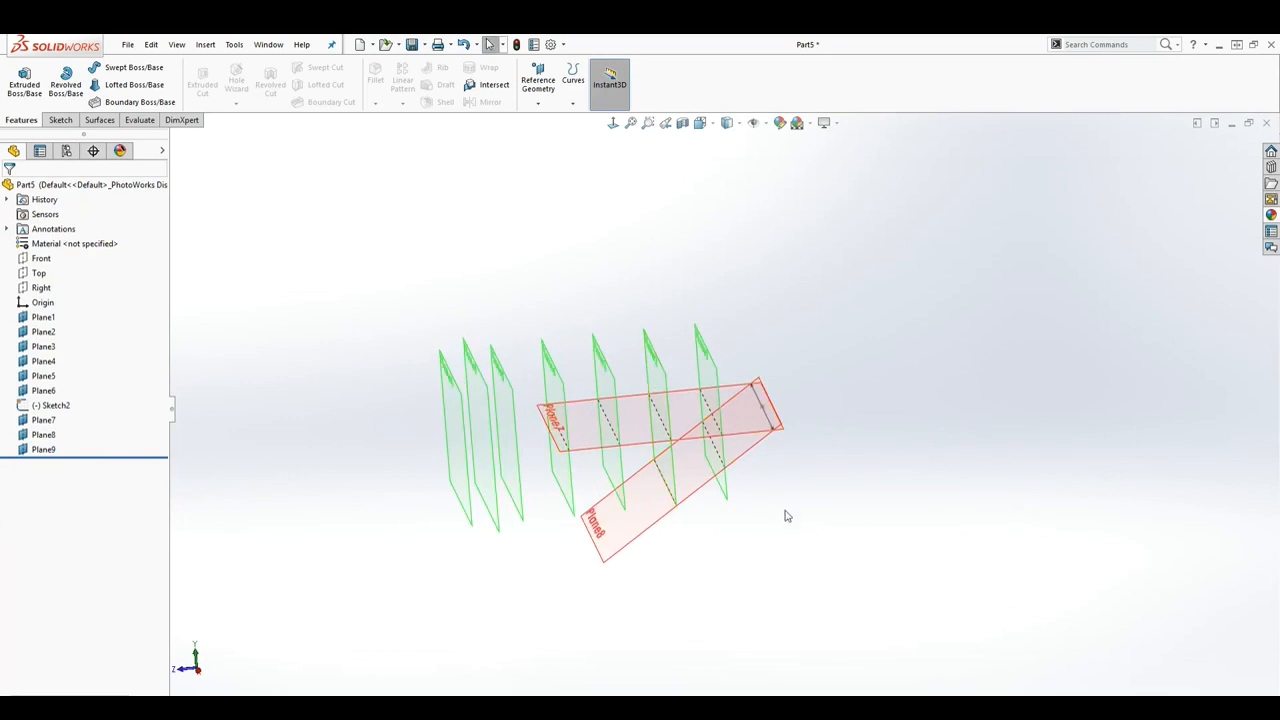